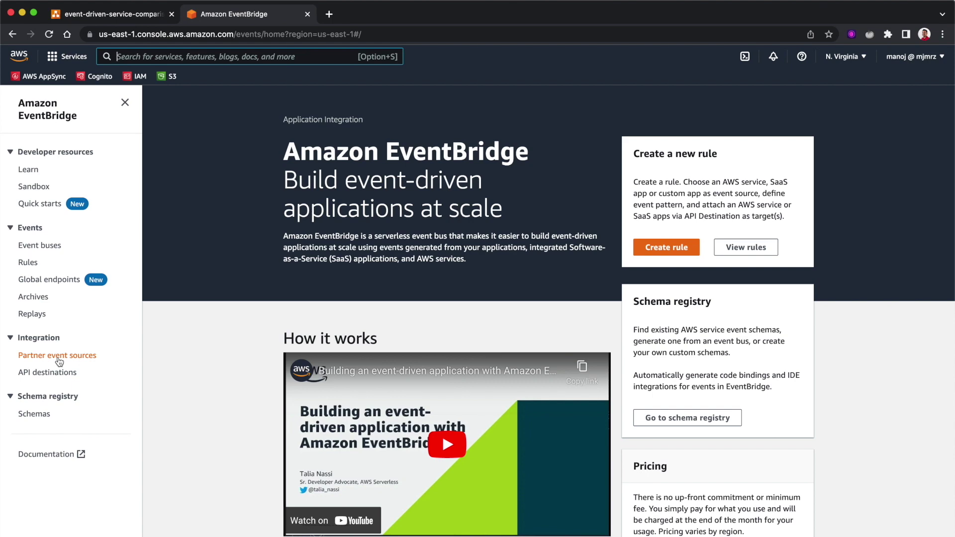
Browse the catalogue of Amazon EventBridge partners among the partner event sources.
{"action": "left_click", "coordinate": [58, 360]}
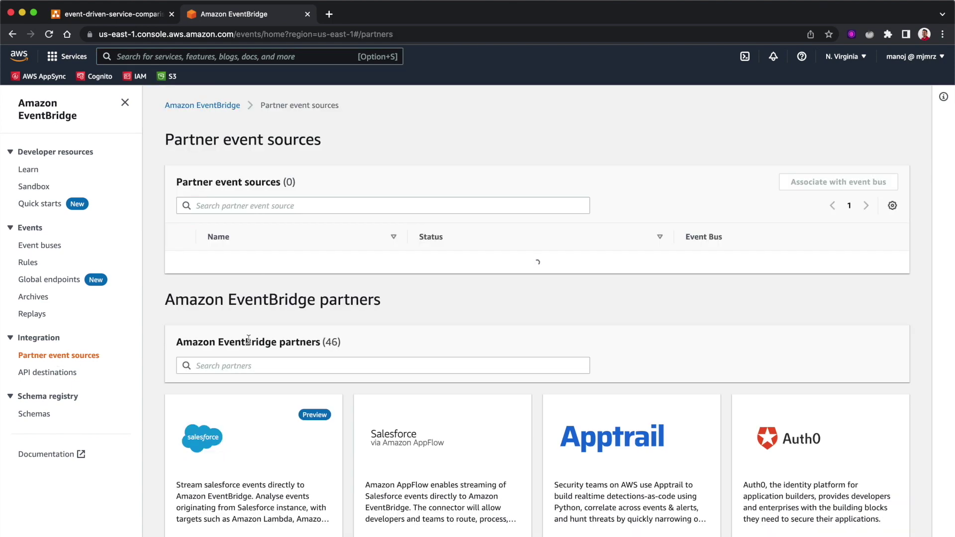
{"action": "scroll", "coordinate": [384, 362], "scroll_direction": "down", "scroll_amount": 3}
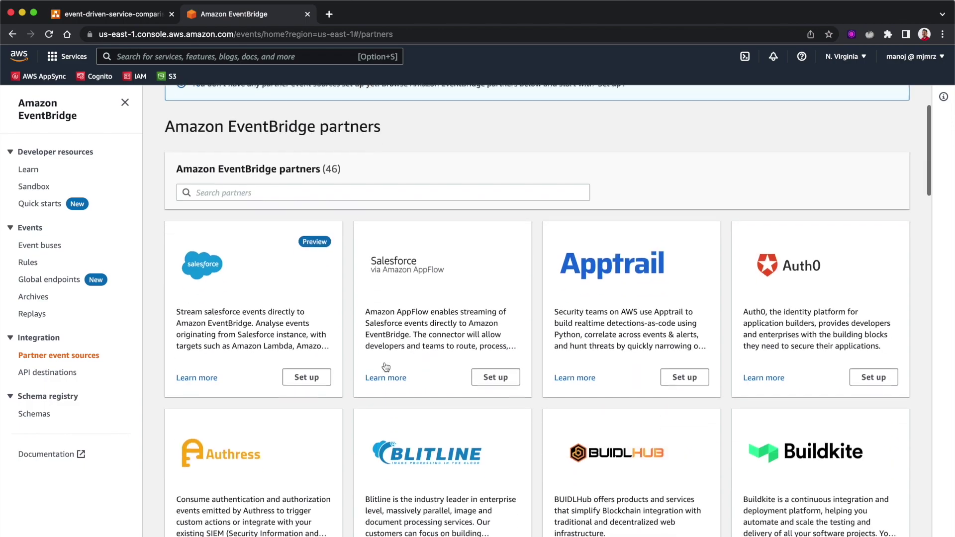
{"action": "scroll", "coordinate": [384, 367], "scroll_direction": "down", "scroll_amount": 12}
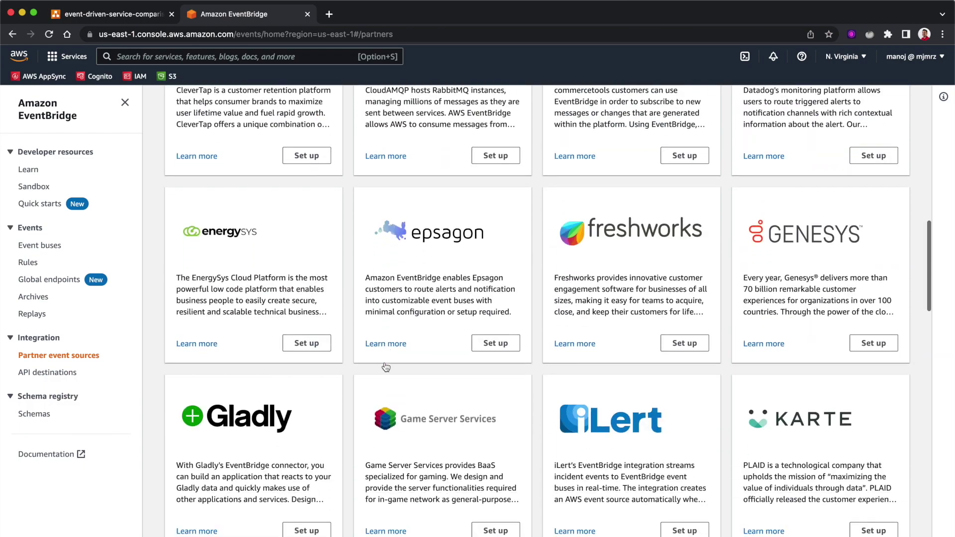
{"action": "scroll", "coordinate": [385, 363], "scroll_direction": "down", "scroll_amount": 8}
{"action": "scroll", "coordinate": [384, 362], "scroll_direction": "up", "scroll_amount": 18}
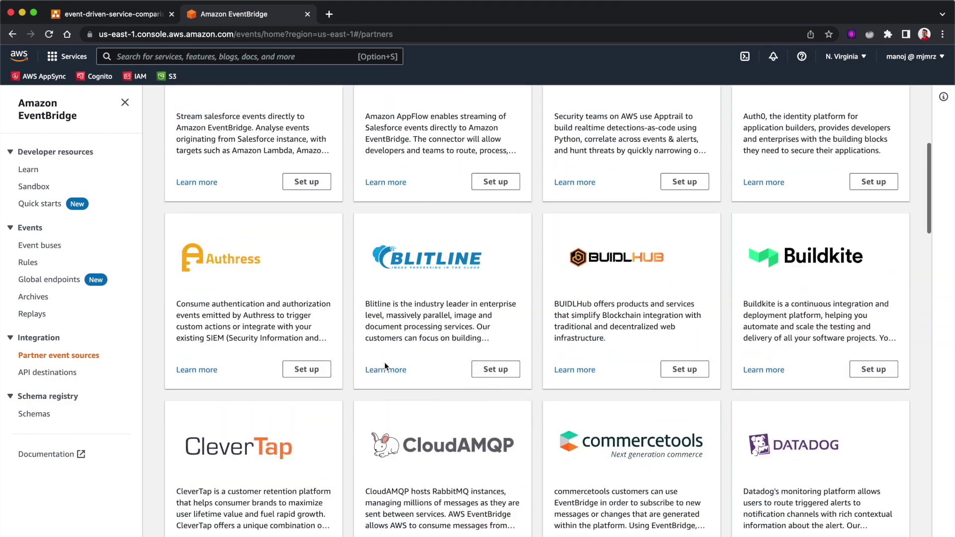
Search the EventBridge partners for mongo and view the instructions for setting up MongoDB as an event source.
{"action": "scroll", "coordinate": [384, 362], "scroll_direction": "up", "scroll_amount": 2}
{"action": "left_click", "coordinate": [270, 182]}
{"action": "type", "text": "mongo"}
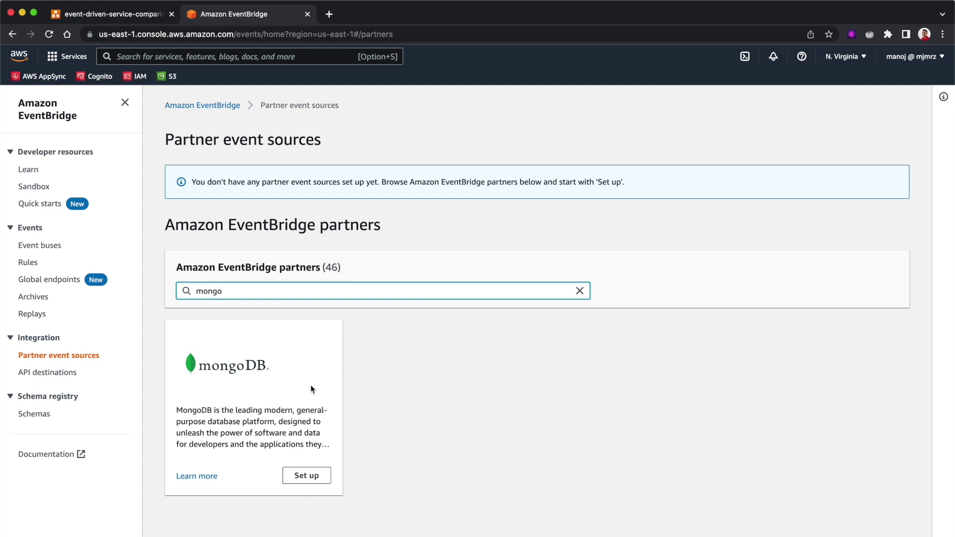
{"action": "left_click", "coordinate": [307, 477]}
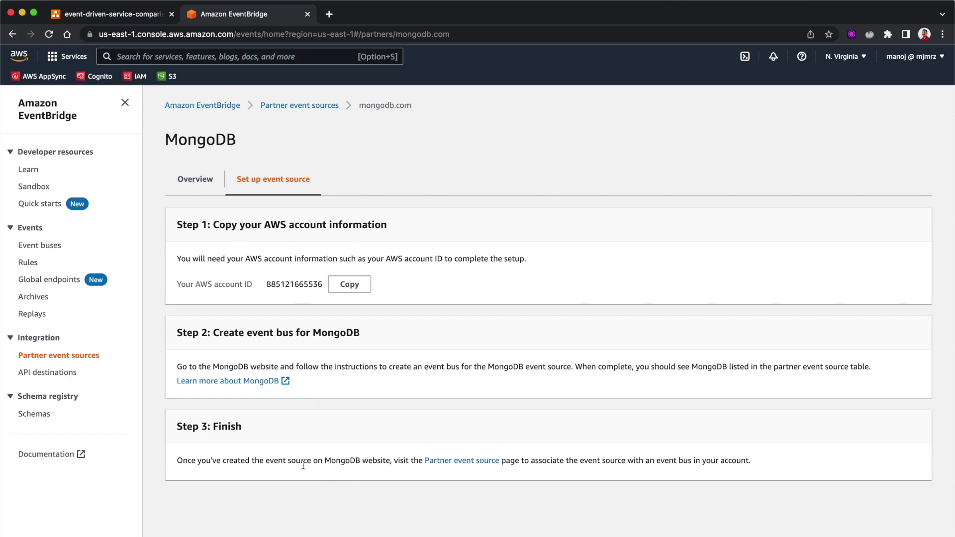
Create a custom event bus named my-test-event-bus without a resource-based policy.
{"action": "left_click", "coordinate": [47, 247]}
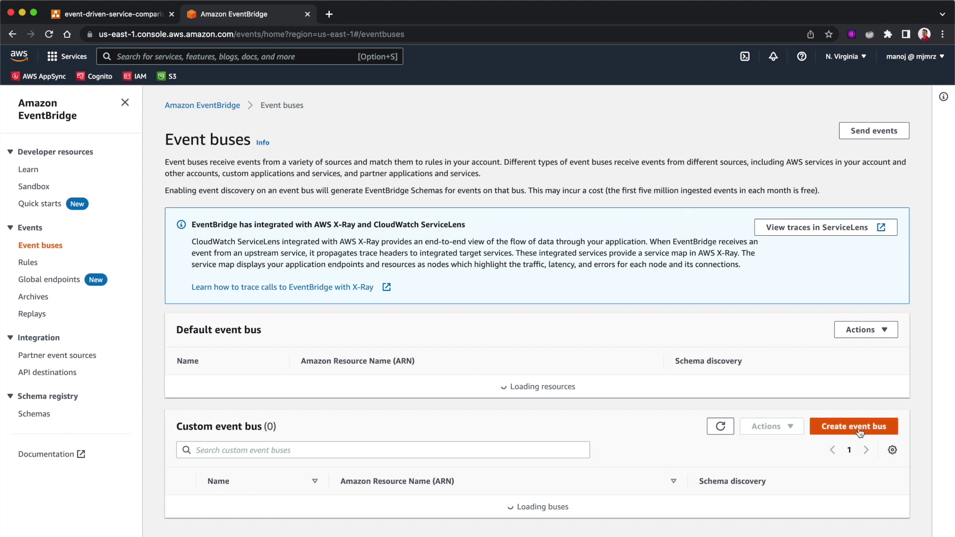
{"action": "left_click", "coordinate": [865, 427]}
{"action": "type", "text": "my-test-event-bus"}
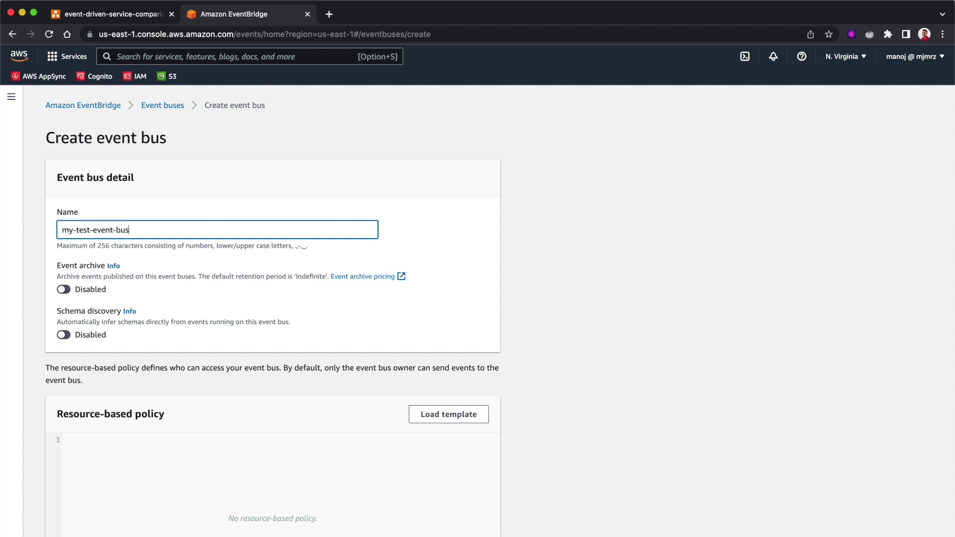
{"action": "scroll", "coordinate": [64, 241], "scroll_direction": "down", "scroll_amount": 2}
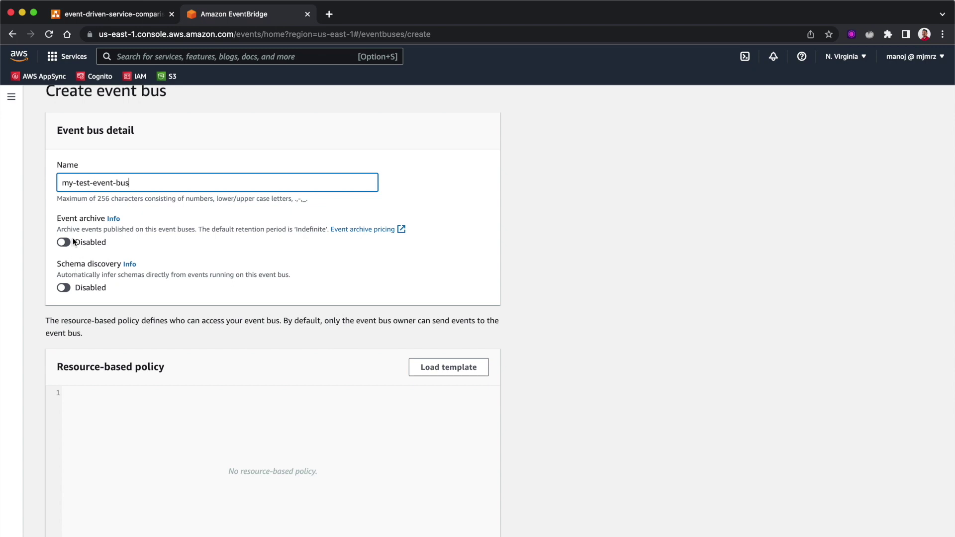
{"action": "scroll", "coordinate": [79, 282], "scroll_direction": "down", "scroll_amount": 3}
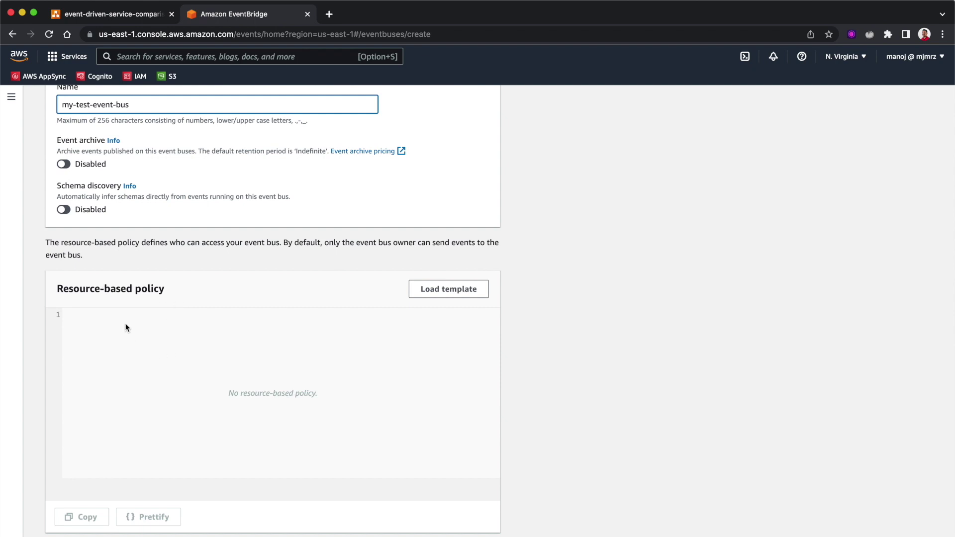
{"action": "left_click_drag", "start_coordinate": [171, 290], "coordinate": [57, 292]}
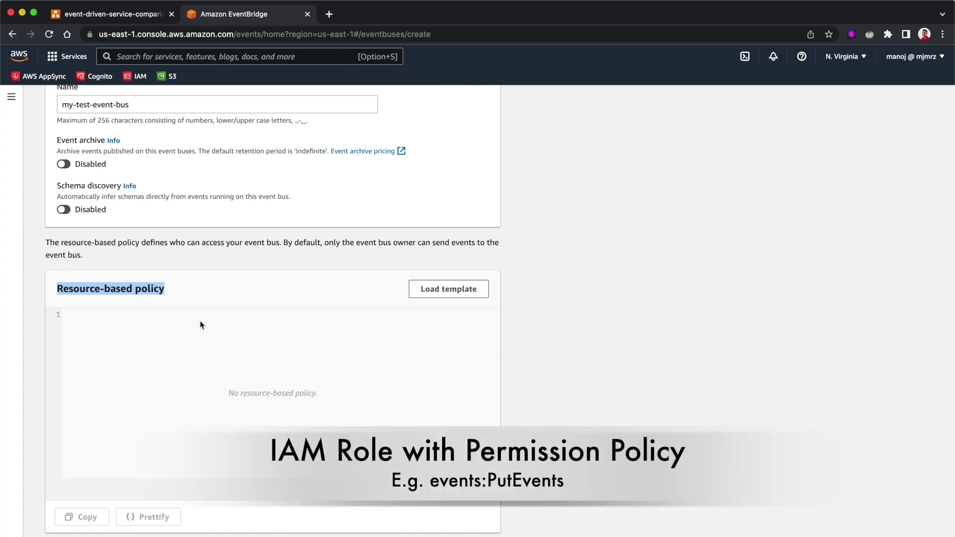
{"action": "left_click", "coordinate": [230, 383]}
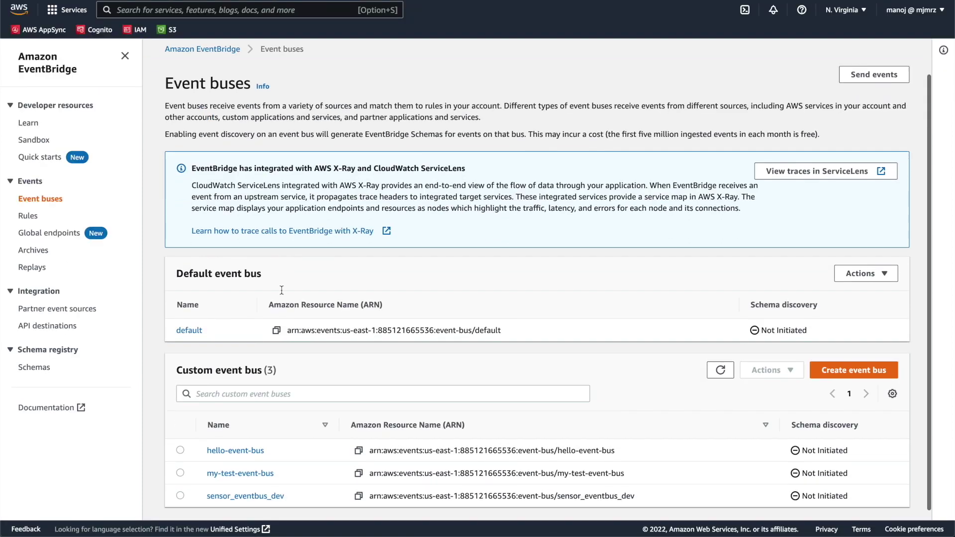
Open my-test-event-bus and start a custom event entry with that bus as its destination.
{"action": "scroll", "coordinate": [281, 290], "scroll_direction": "down", "scroll_amount": 1}
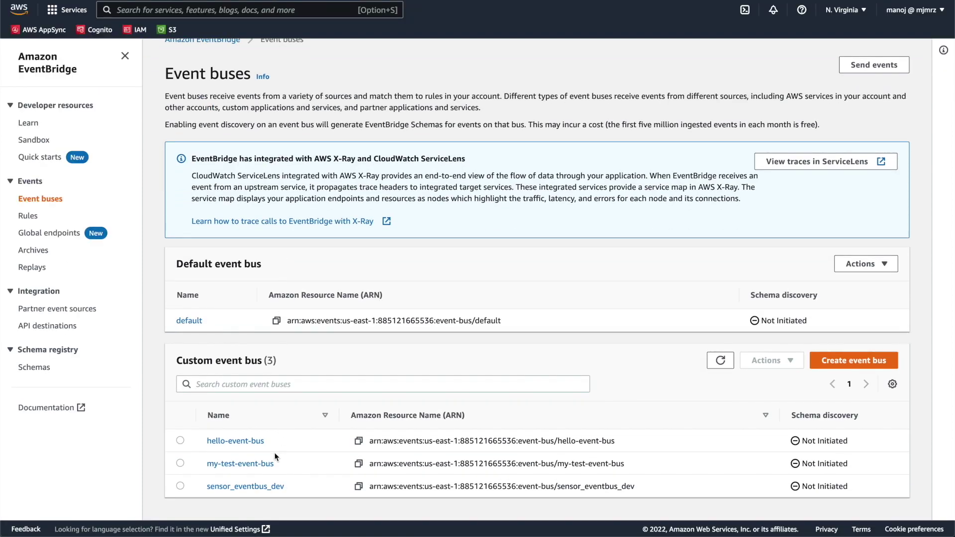
{"action": "left_click", "coordinate": [265, 468]}
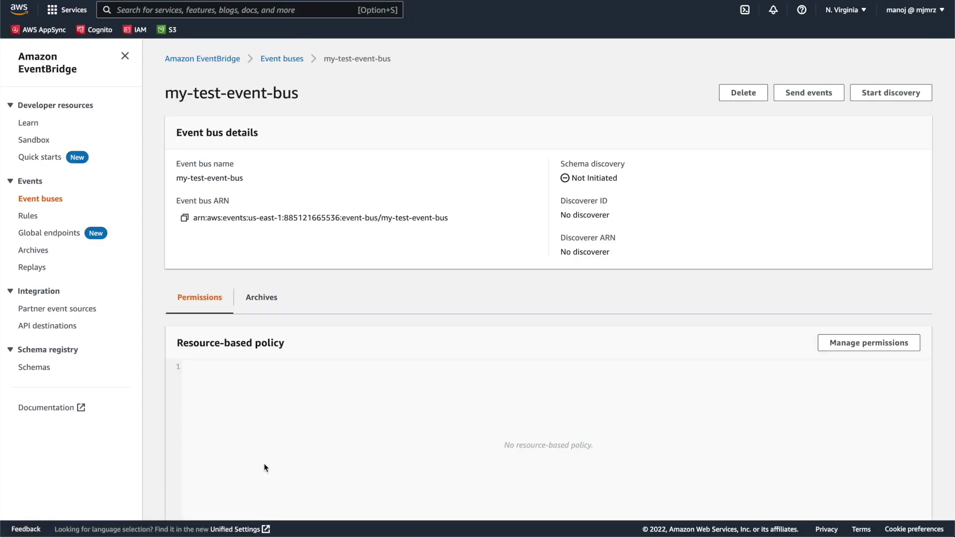
{"action": "left_click", "coordinate": [817, 94]}
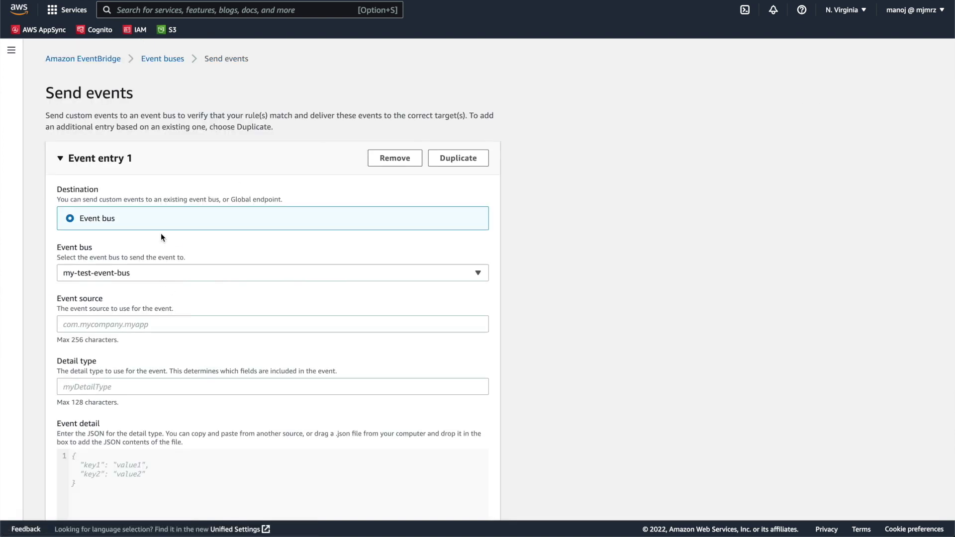
{"action": "scroll", "coordinate": [155, 318], "scroll_direction": "down", "scroll_amount": 1}
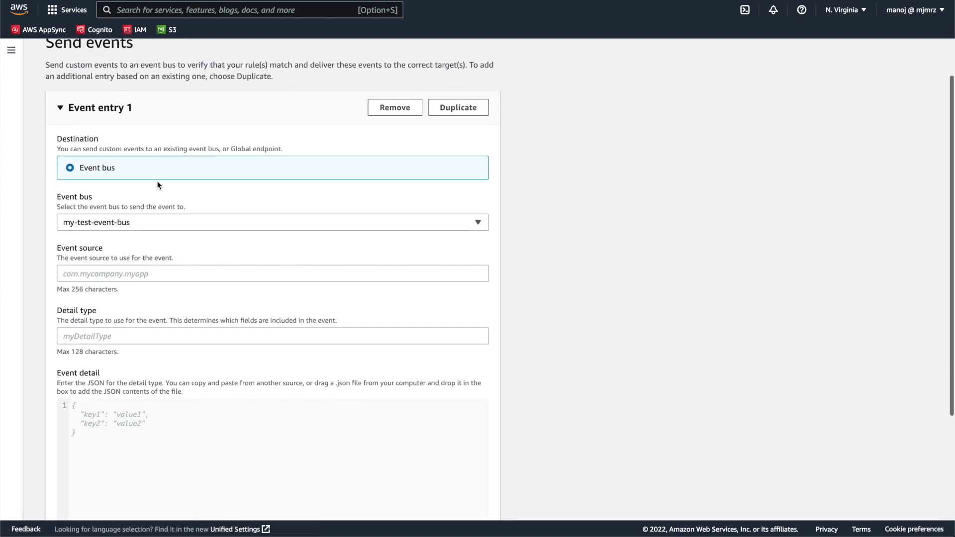
{"action": "left_click", "coordinate": [147, 219]}
{"action": "left_click", "coordinate": [106, 292]}
Set the event source to my-ecommerce-app and the detail type to orderCreated.
{"action": "scroll", "coordinate": [108, 293], "scroll_direction": "down", "scroll_amount": 1}
{"action": "left_click", "coordinate": [112, 208]}
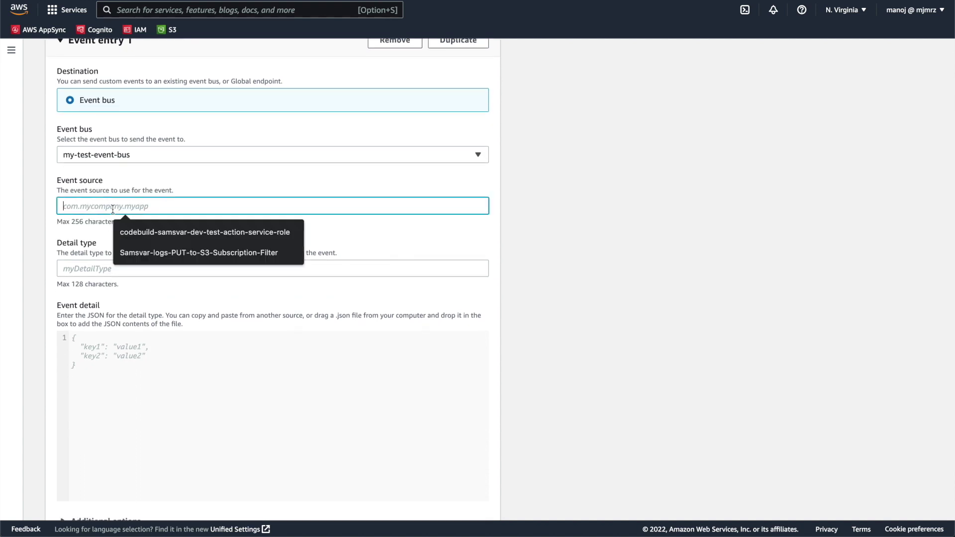
{"action": "type", "text": "m"}
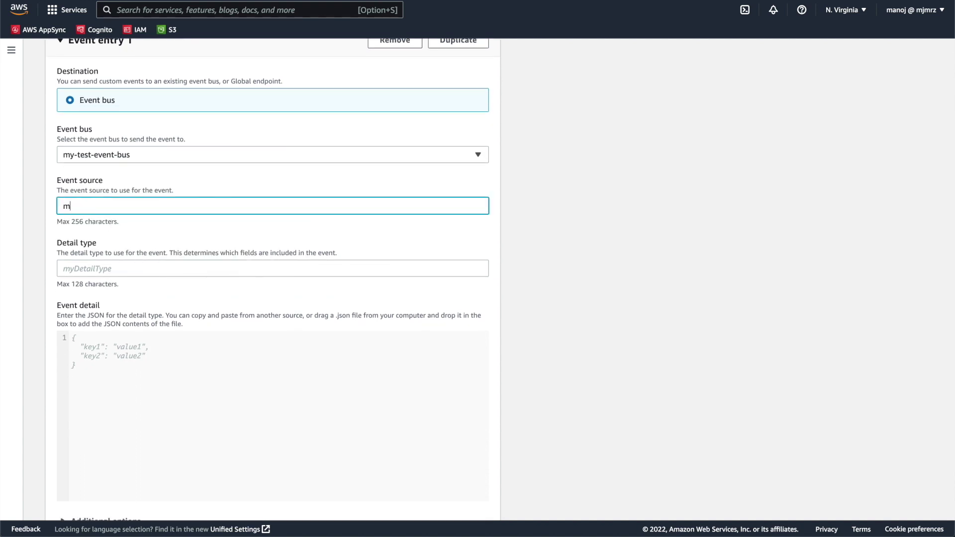
{"action": "type", "text": "y-ecommerce-app"}
{"action": "left_click", "coordinate": [96, 261]}
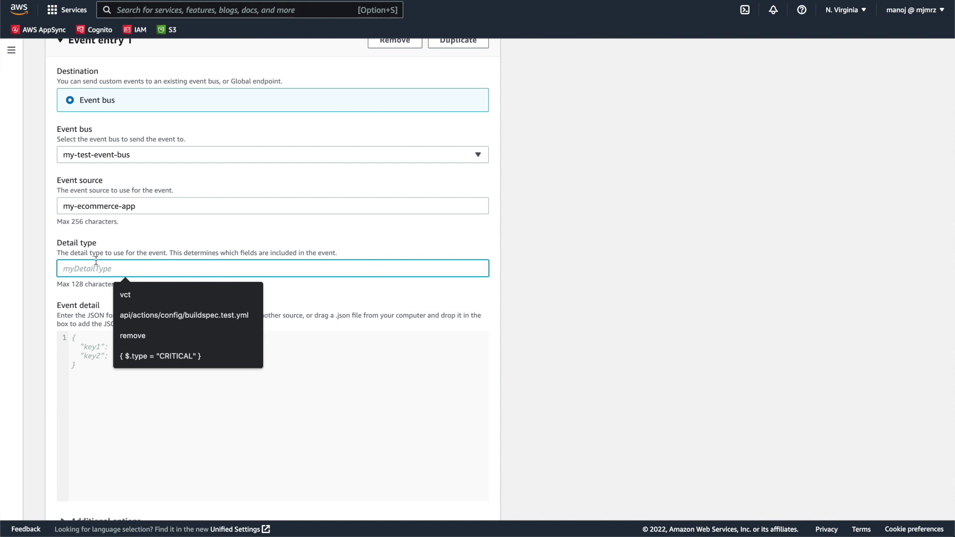
{"action": "type", "text": "order"}
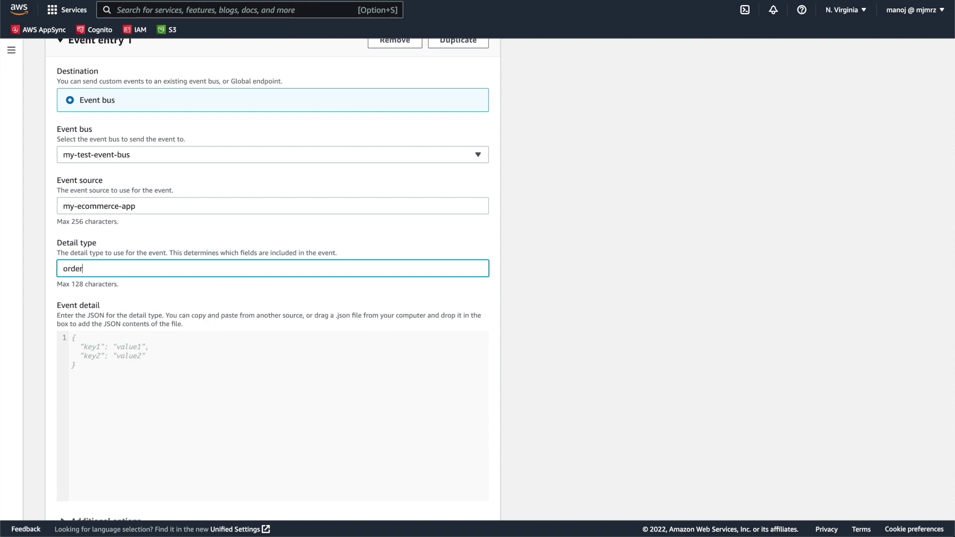
{"action": "type", "text": "Created"}
Enter event detail JSON with "orderId" 100 and "quantity" 10, and send the event.
{"action": "left_click", "coordinate": [115, 343]}
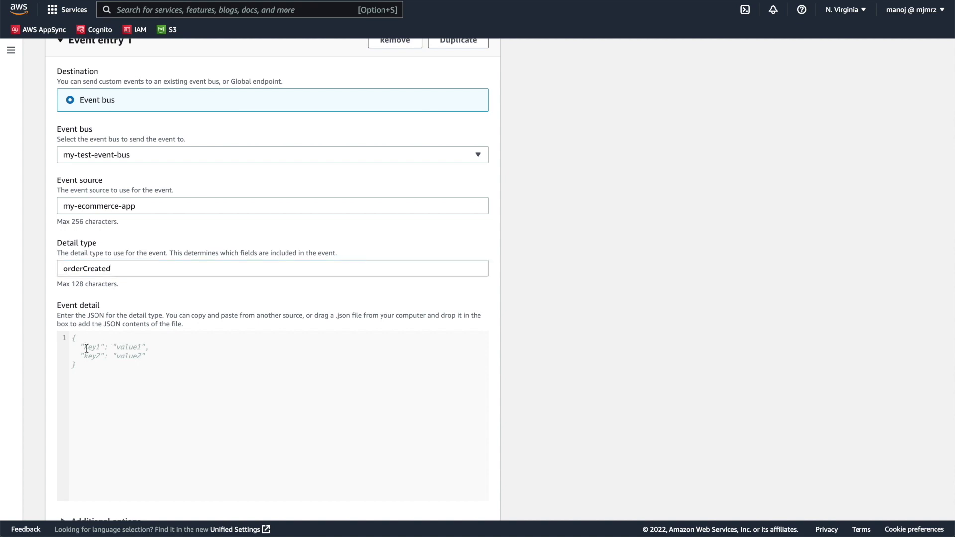
{"action": "scroll", "coordinate": [86, 348], "scroll_direction": "down", "scroll_amount": 3}
{"action": "type", "text": "{"}
{"action": "key", "text": "Return"}
{"action": "type", "text": "\"order"}
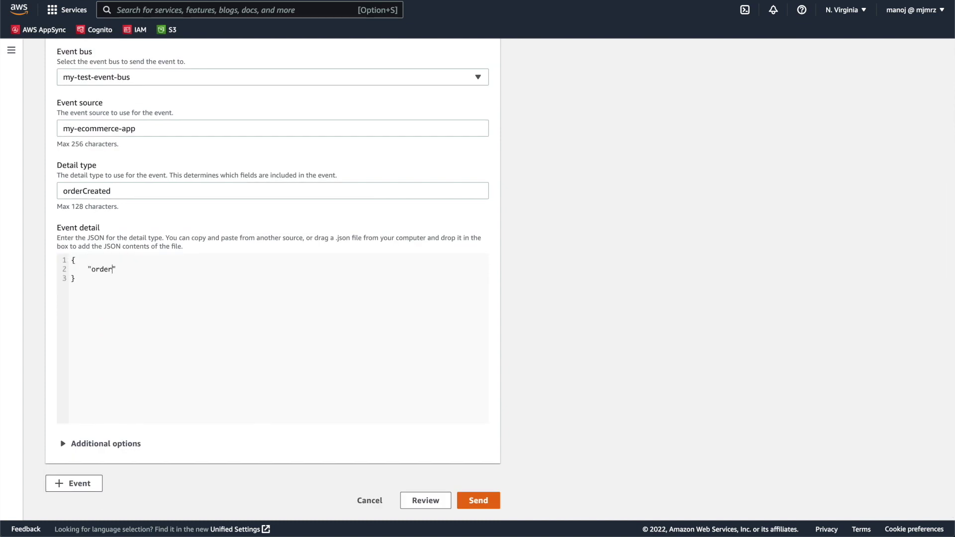
{"action": "type", "text": "Id\": 100,"}
{"action": "key", "text": "Return"}
{"action": "type", "text": "\"quantity\": 10"}
{"action": "left_click", "coordinate": [477, 501]}
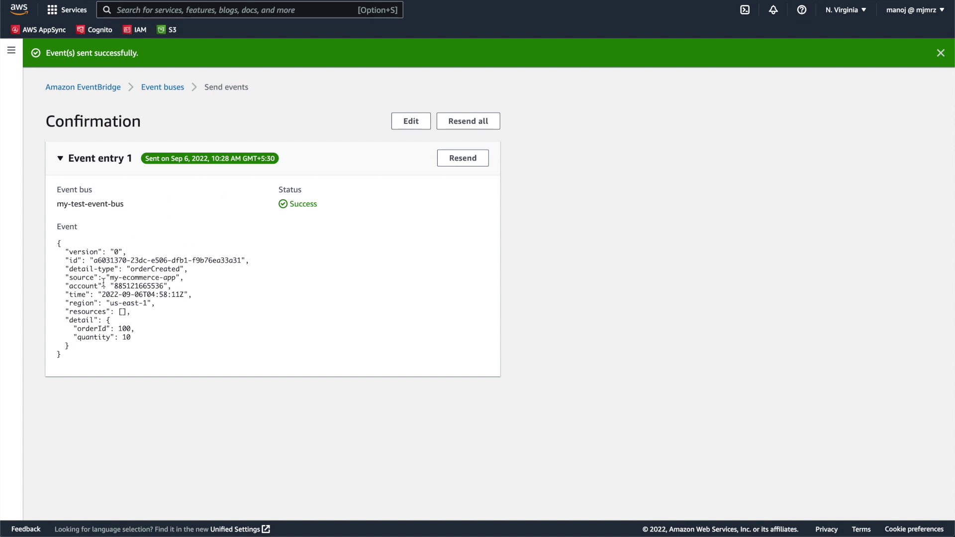
Examine the sent event's JSON, including its detail, detail-type, source, account, time, region and id fields.
{"action": "left_click_drag", "start_coordinate": [59, 356], "coordinate": [51, 239]}
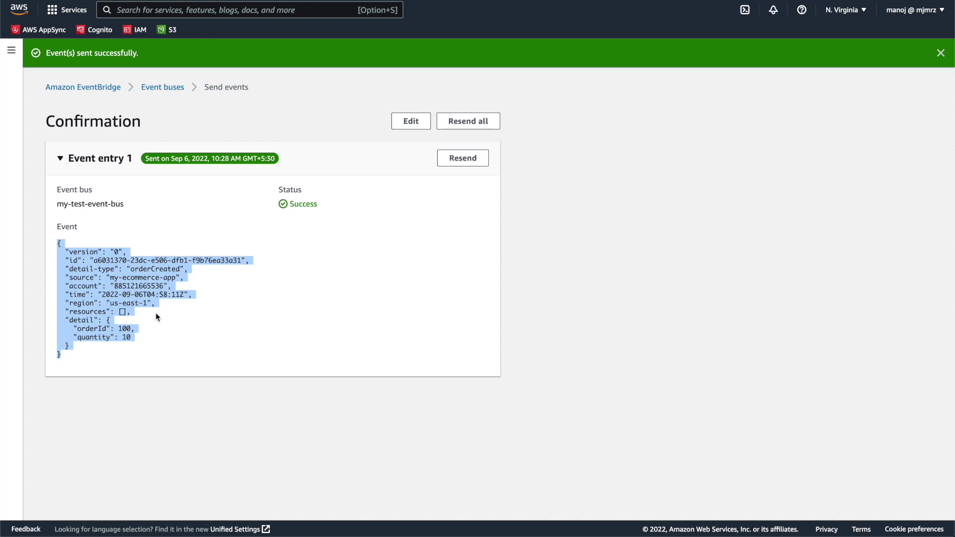
{"action": "left_click", "coordinate": [135, 316]}
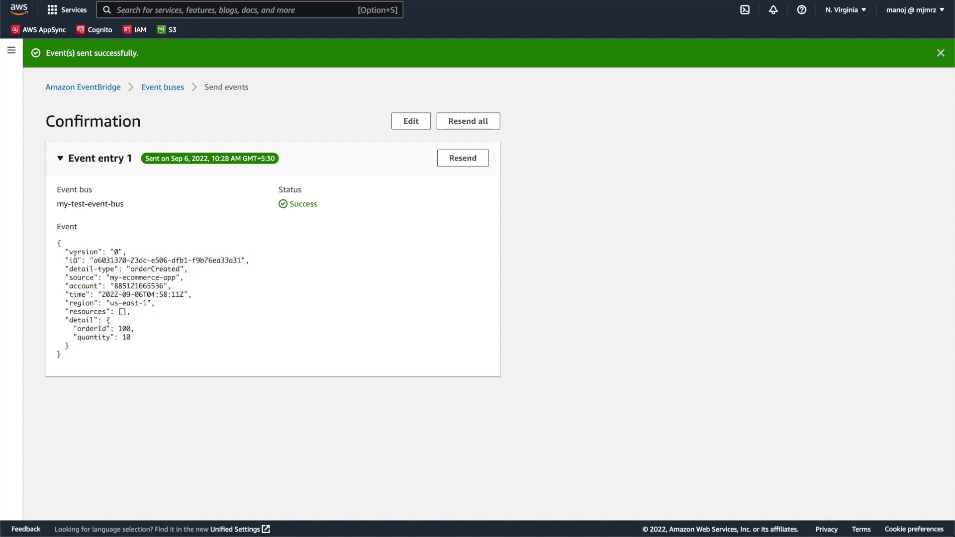
{"action": "left_click_drag", "start_coordinate": [57, 242], "coordinate": [66, 324]}
{"action": "left_click", "coordinate": [116, 324]}
{"action": "double_click", "coordinate": [80, 320]}
{"action": "mouse_move", "coordinate": [70, 269]}
{"action": "left_mouse_down"}
{"action": "mouse_move", "coordinate": [179, 278]}
{"action": "mouse_move", "coordinate": [185, 269]}
{"action": "mouse_move", "coordinate": [65, 279]}
{"action": "mouse_move", "coordinate": [66, 267]}
{"action": "left_mouse_up"}
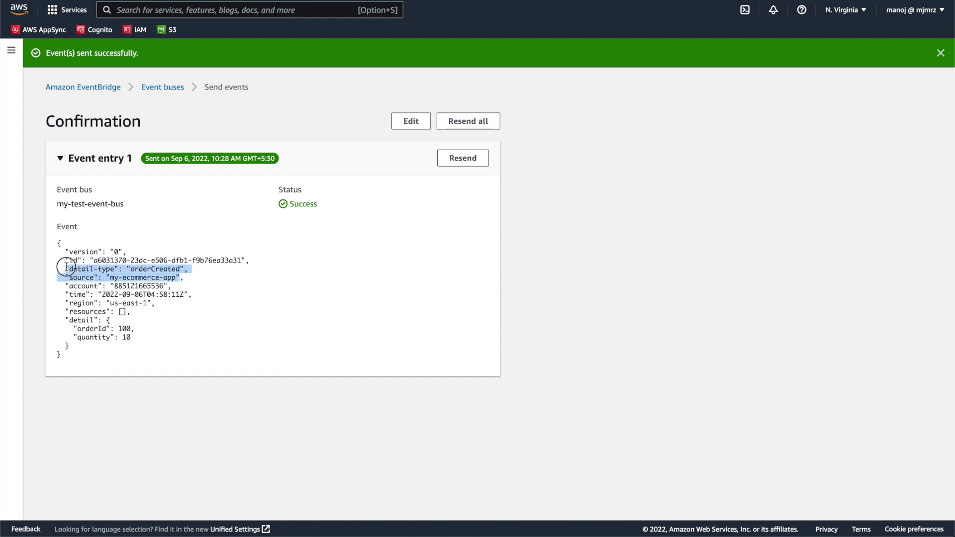
{"action": "double_click", "coordinate": [82, 287]}
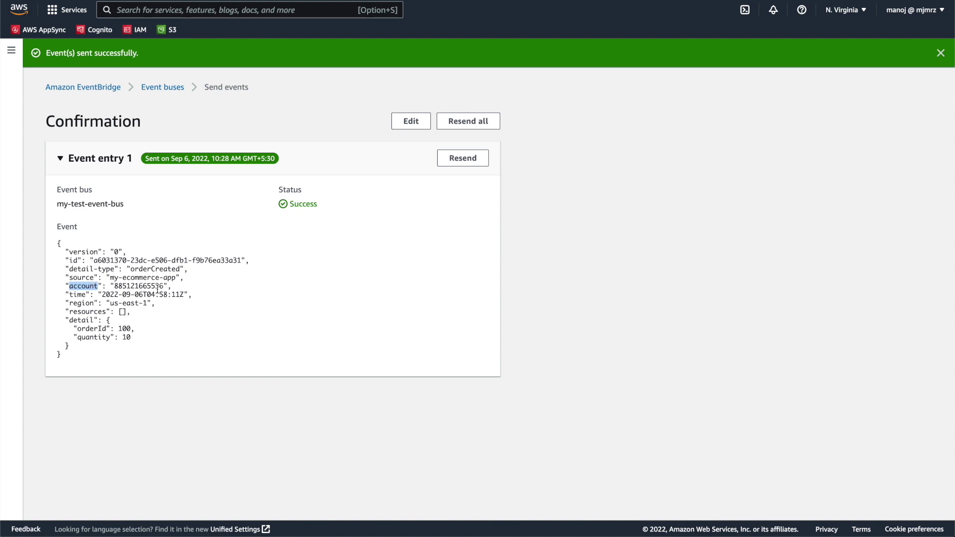
{"action": "double_click", "coordinate": [77, 295]}
{"action": "double_click", "coordinate": [82, 304]}
{"action": "double_click", "coordinate": [72, 261]}
Copy the complete JSON of the sent event from the confirmation page.
{"action": "left_click_drag", "start_coordinate": [63, 359], "coordinate": [43, 248]}
{"action": "right_click", "coordinate": [99, 279]}
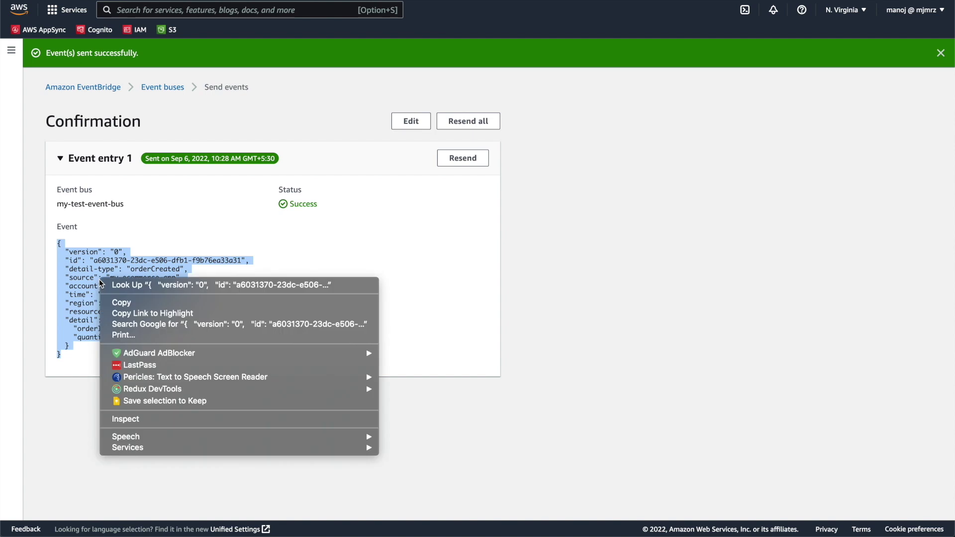
{"action": "left_click", "coordinate": [132, 304]}
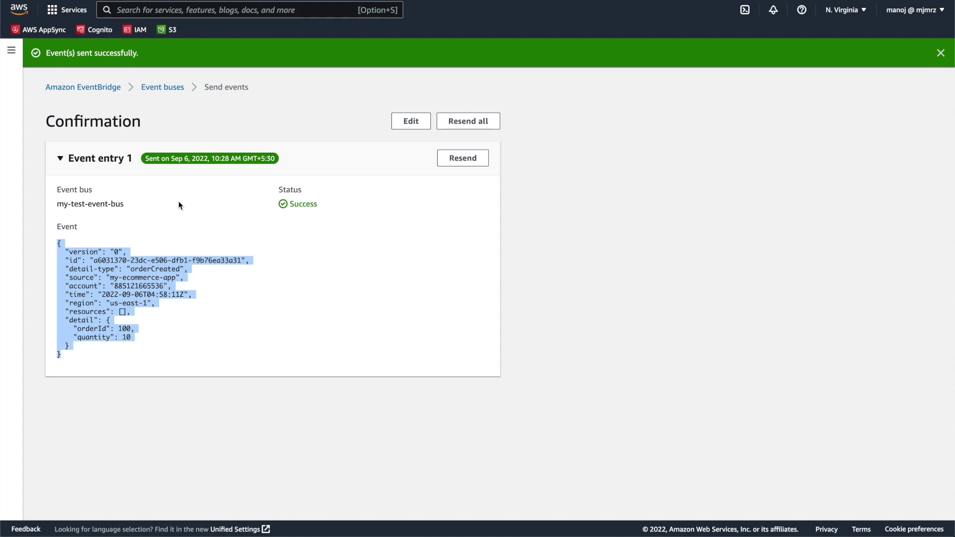
Show the rules for my-test-event-bus and start creating a new rule on that bus.
{"action": "left_click", "coordinate": [162, 88]}
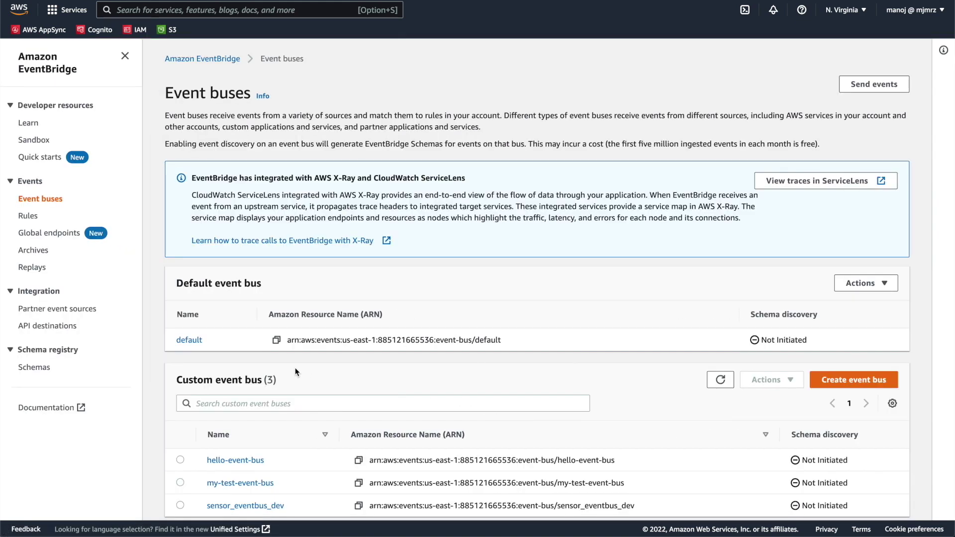
{"action": "scroll", "coordinate": [381, 411], "scroll_direction": "down", "scroll_amount": 1}
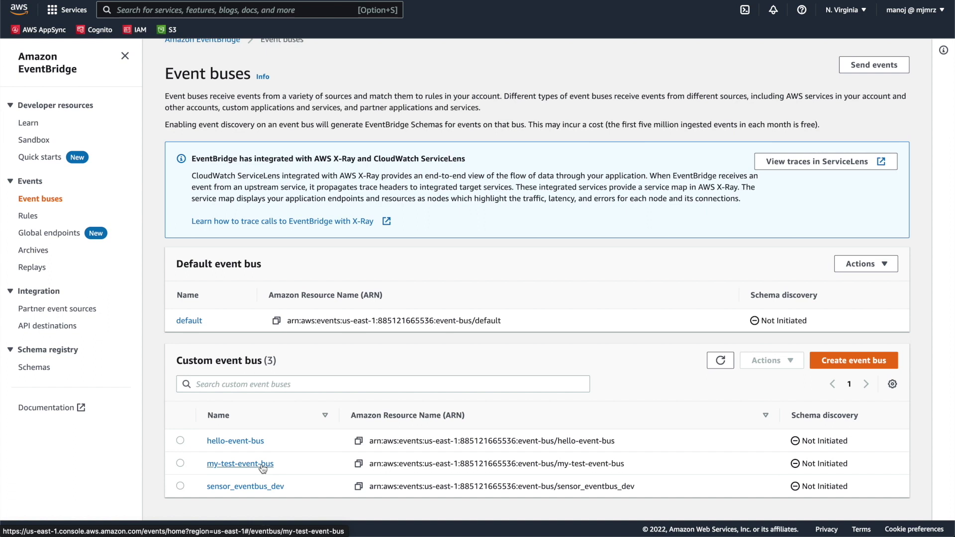
{"action": "left_click", "coordinate": [30, 220]}
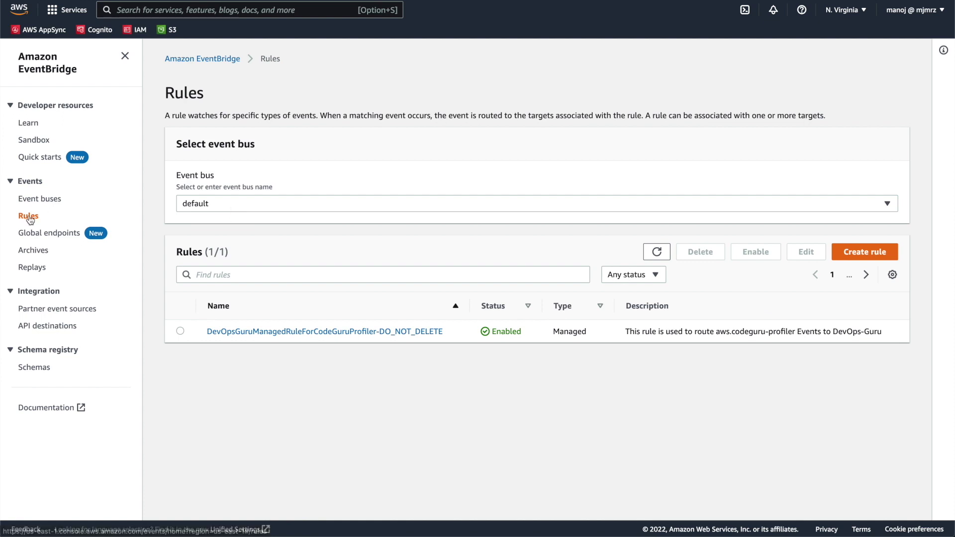
{"action": "left_click", "coordinate": [327, 207]}
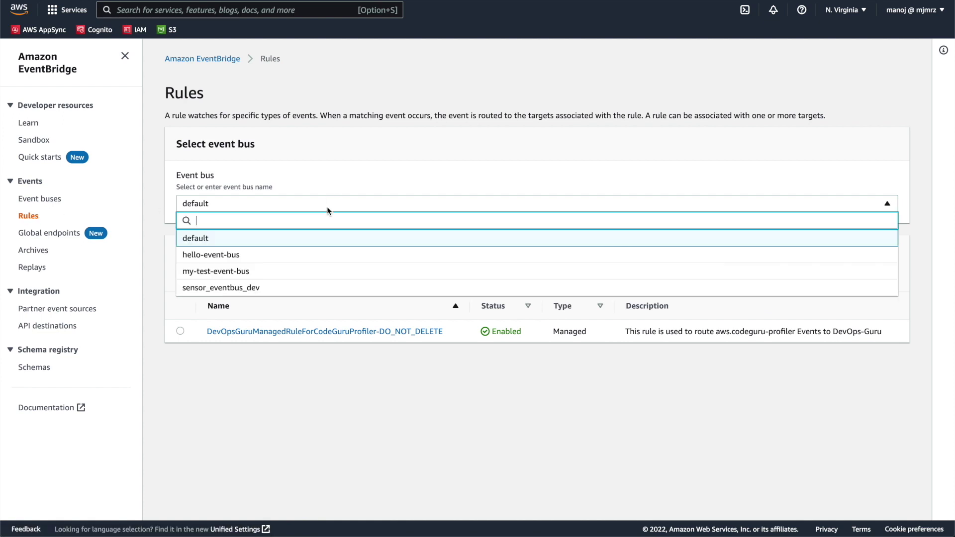
{"action": "left_click", "coordinate": [287, 275]}
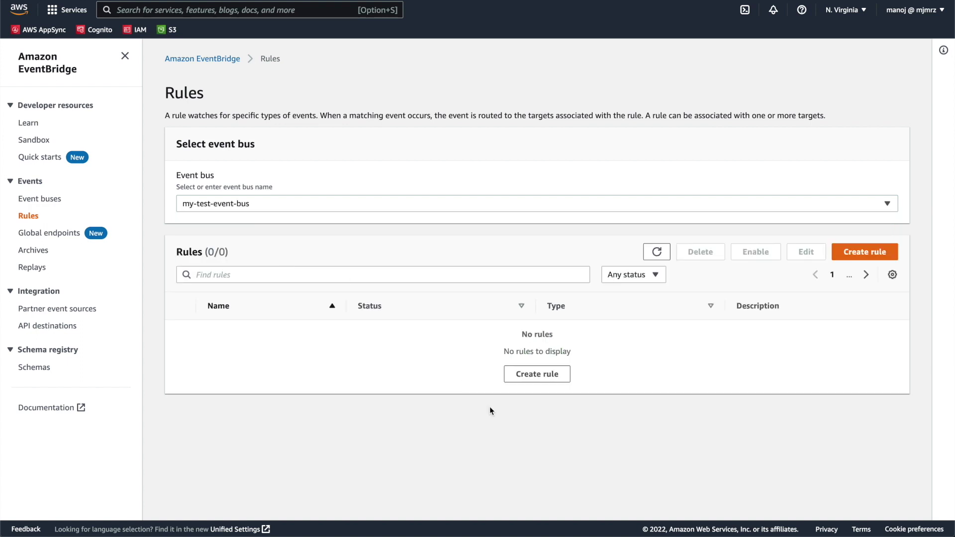
{"action": "left_click", "coordinate": [865, 252]}
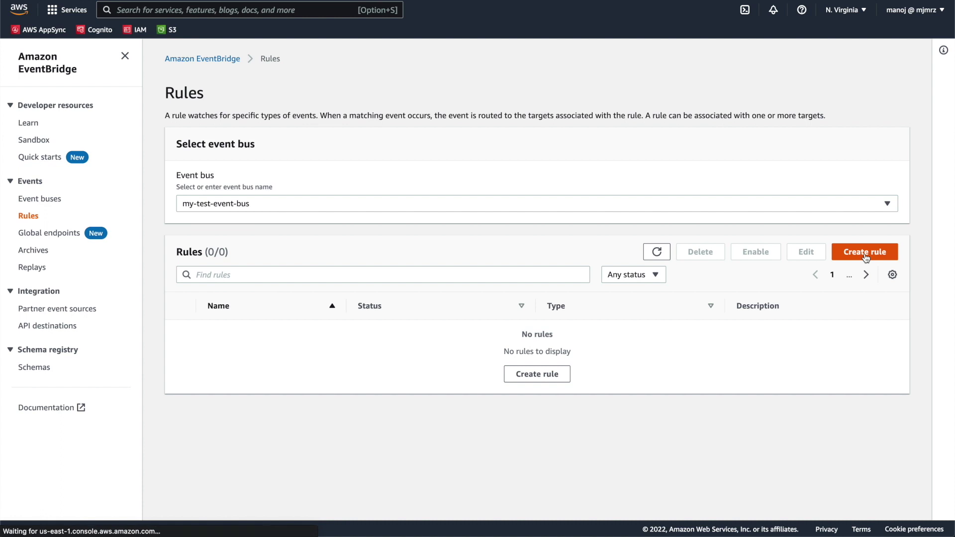
Name the new rule create-order-rule.
{"action": "type", "text": "create-"}
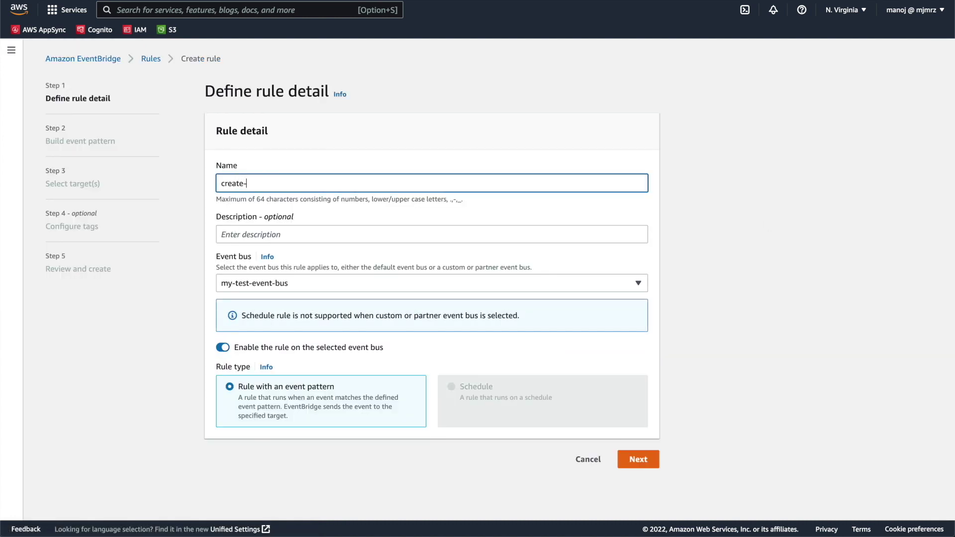
{"action": "type", "text": "order-rule"}
{"action": "key", "text": "BackSpace"}
{"action": "key", "text": "BackSpace"}
{"action": "key", "text": "BackSpace"}
{"action": "key", "text": "BackSpace"}
{"action": "type", "text": "-rule"}
{"action": "key", "text": "Tab"}
Set the rule's description to "Capture all newly created orders".
{"action": "type", "text": "Cap"}
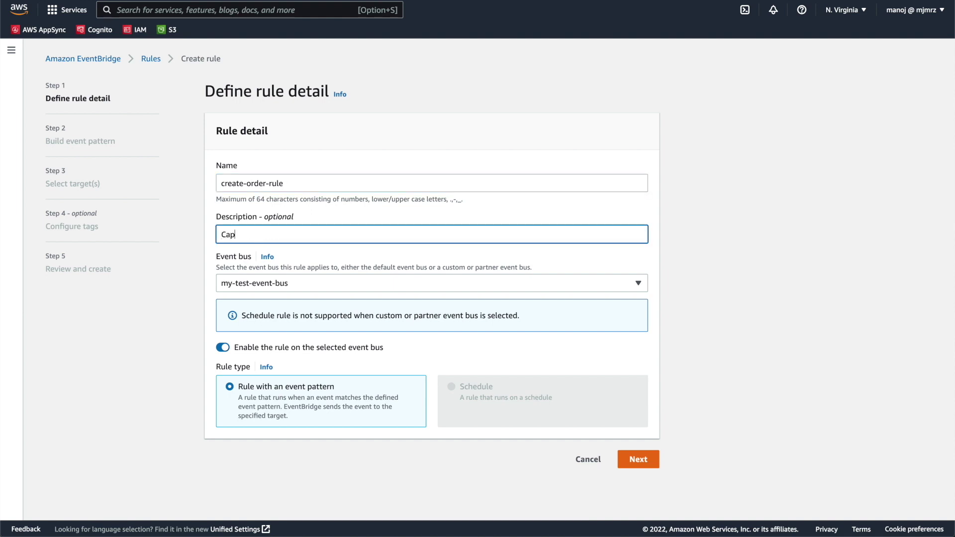
{"action": "type", "text": "ture all created orders"}
{"action": "left_click", "coordinate": [263, 235]}
{"action": "type", "text": "newly"}
{"action": "left_click", "coordinate": [296, 271]}
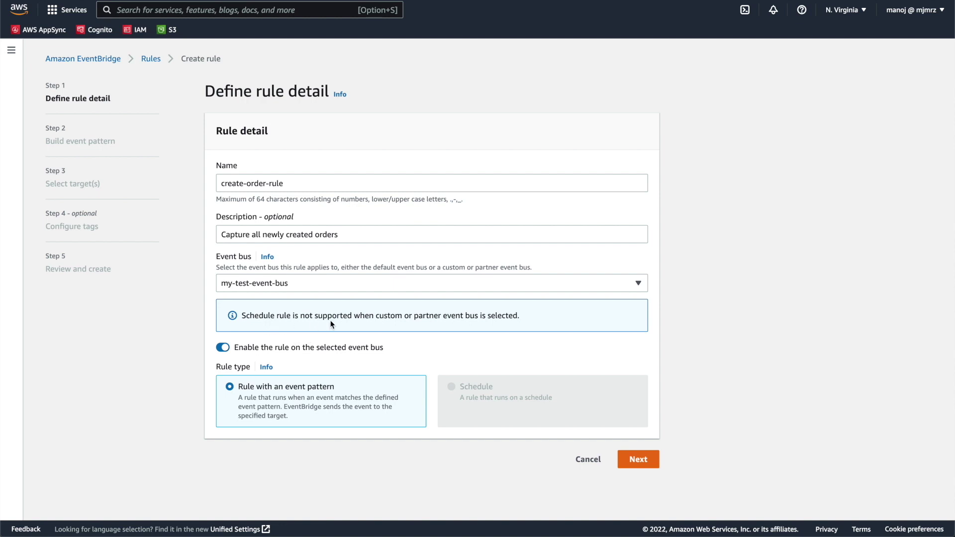
Continue to building the event pattern and set the event source to Other for custom events.
{"action": "double_click", "coordinate": [384, 316]}
{"action": "left_click_drag", "start_coordinate": [414, 316], "coordinate": [466, 315]}
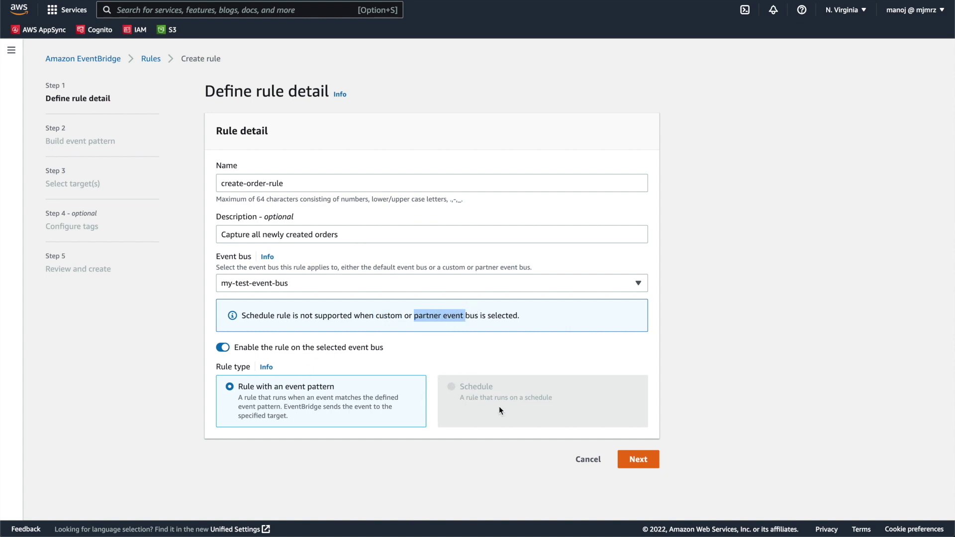
{"action": "left_click", "coordinate": [645, 458]}
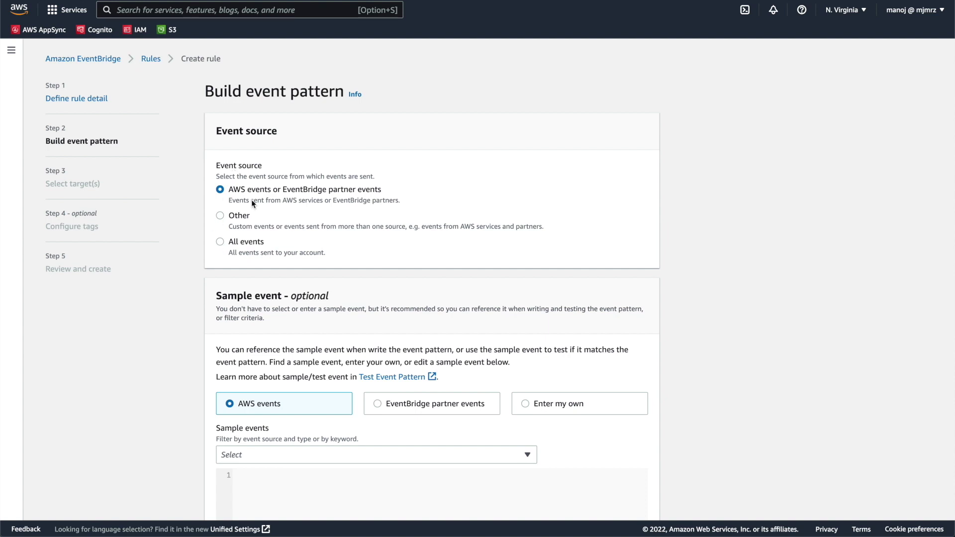
{"action": "left_click", "coordinate": [220, 219]}
{"action": "left_click_drag", "start_coordinate": [230, 228], "coordinate": [275, 232]}
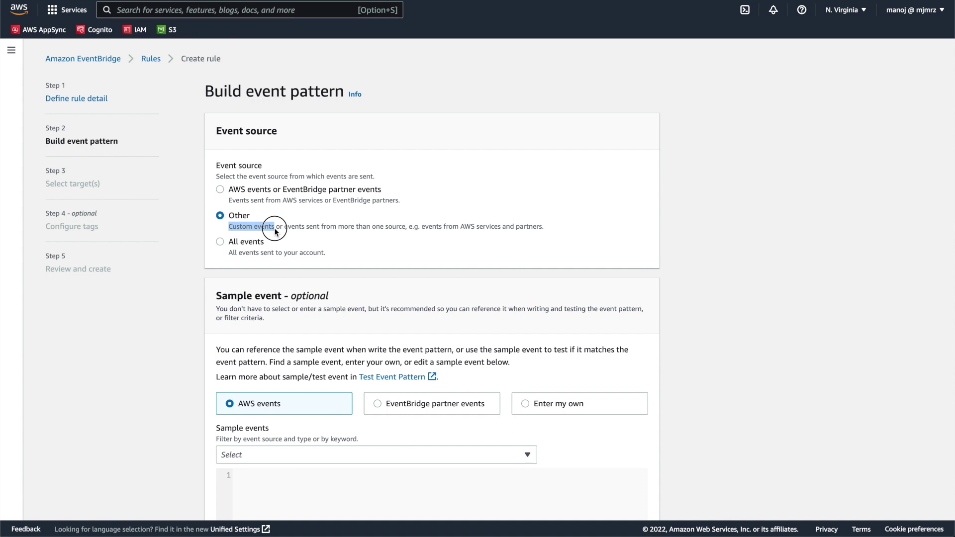
Set the sample event to Enter my own and paste the copied orderCreated event JSON into it.
{"action": "scroll", "coordinate": [369, 271], "scroll_direction": "down", "scroll_amount": 4}
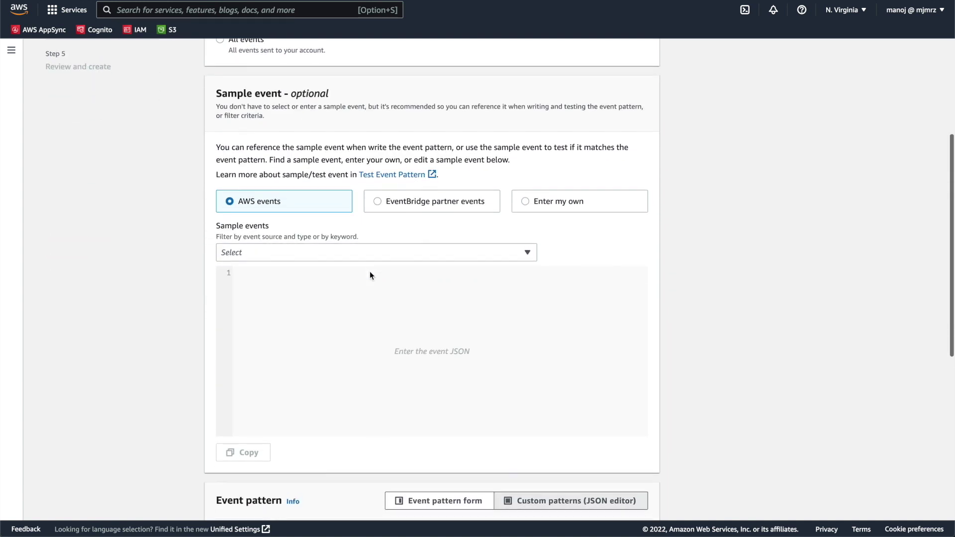
{"action": "scroll", "coordinate": [370, 272], "scroll_direction": "down", "scroll_amount": 1}
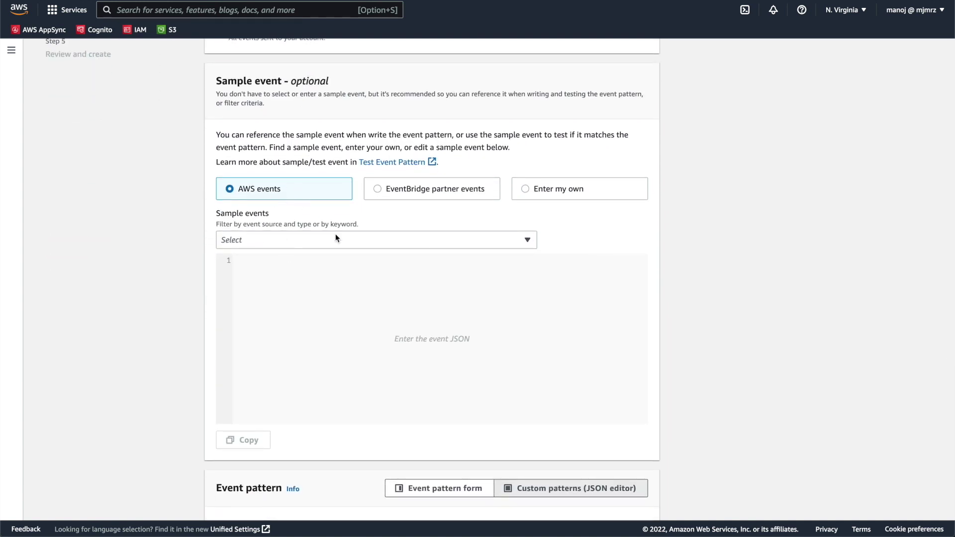
{"action": "left_click", "coordinate": [527, 190]}
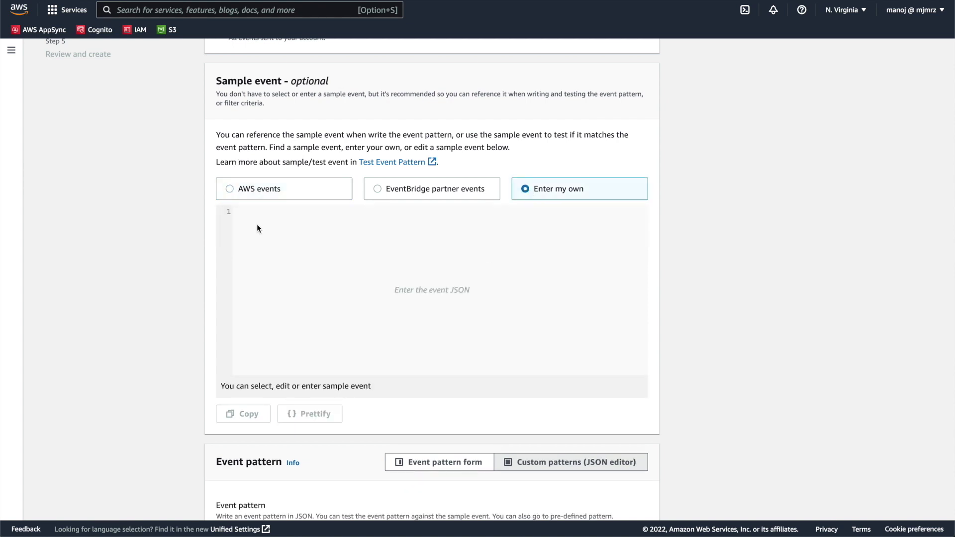
{"action": "key", "text": "super+v"}
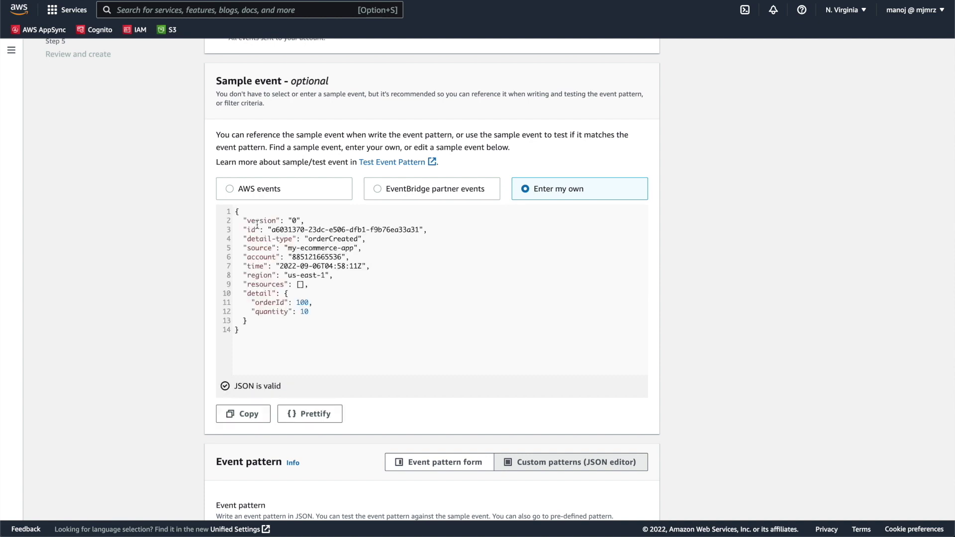
Examine the pre-defined matching pattern options and compare them with the sample event's fields.
{"action": "scroll", "coordinate": [267, 390], "scroll_direction": "down", "scroll_amount": 4}
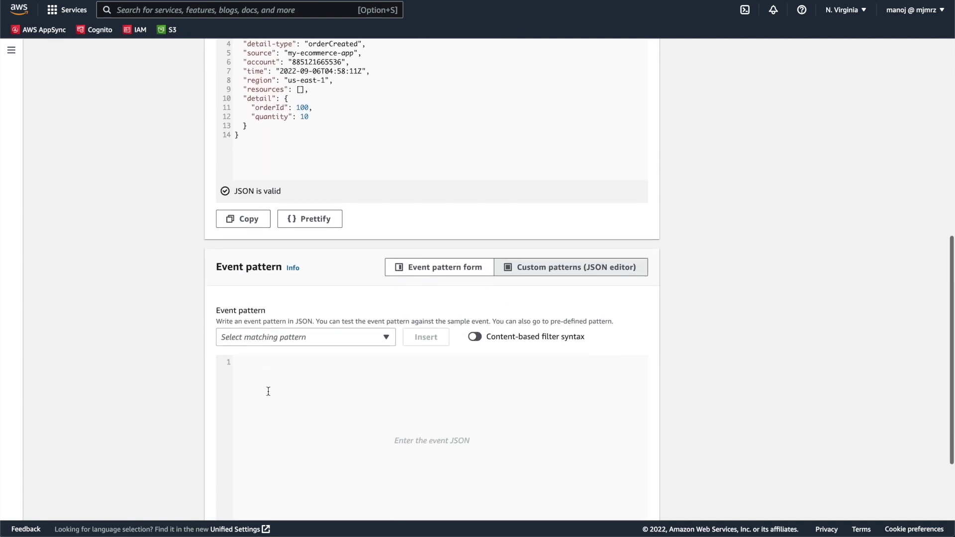
{"action": "scroll", "coordinate": [268, 390], "scroll_direction": "up", "scroll_amount": 1}
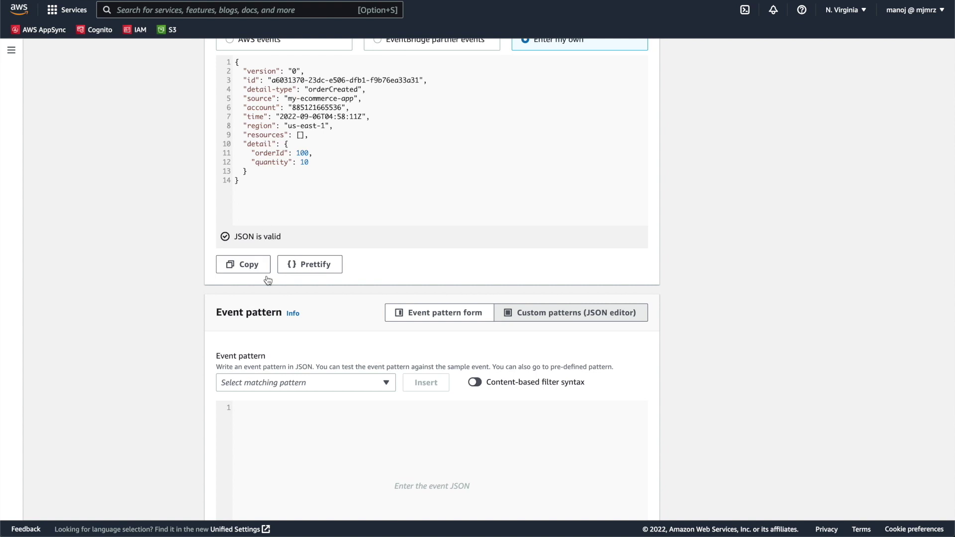
{"action": "left_click", "coordinate": [280, 448]}
{"action": "scroll", "coordinate": [280, 448], "scroll_direction": "down", "scroll_amount": 3}
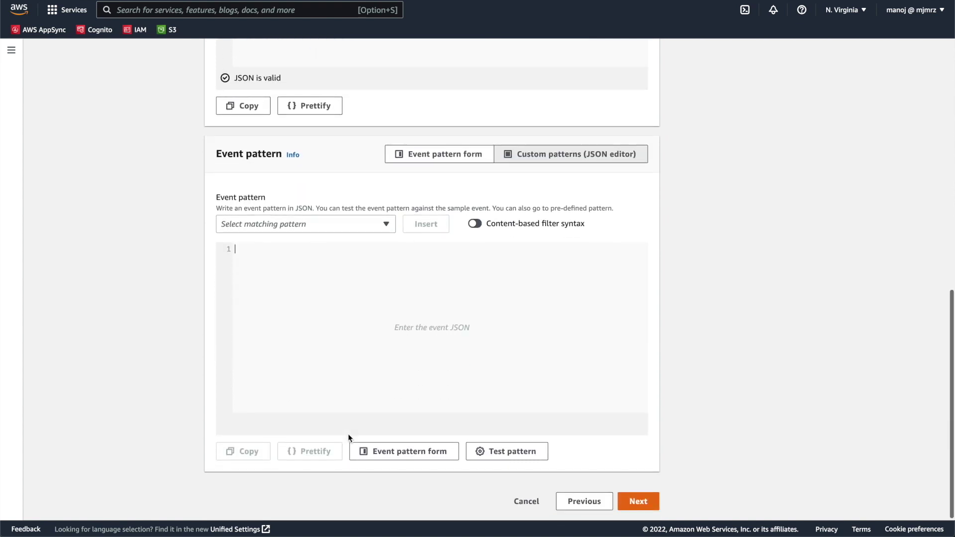
{"action": "left_click", "coordinate": [353, 224]}
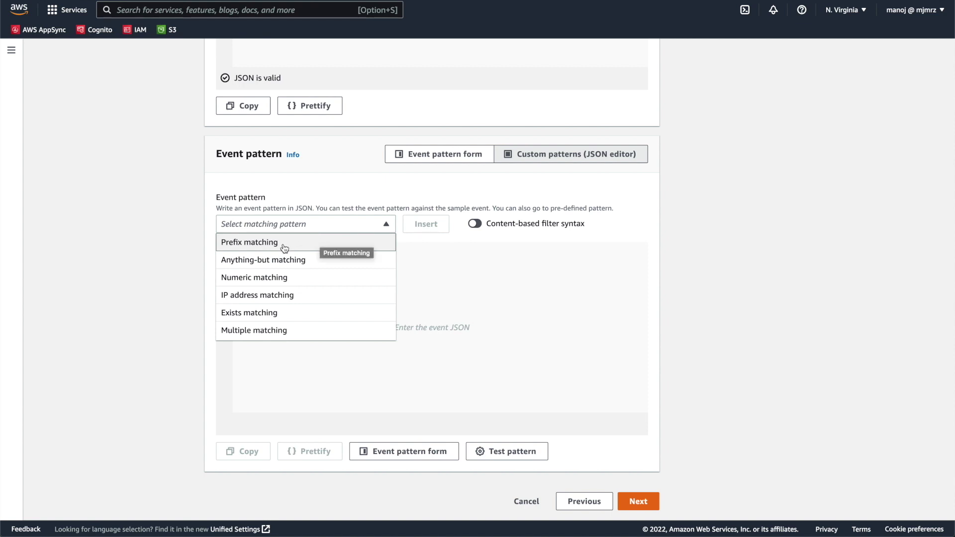
{"action": "scroll", "coordinate": [284, 248], "scroll_direction": "up", "scroll_amount": 5}
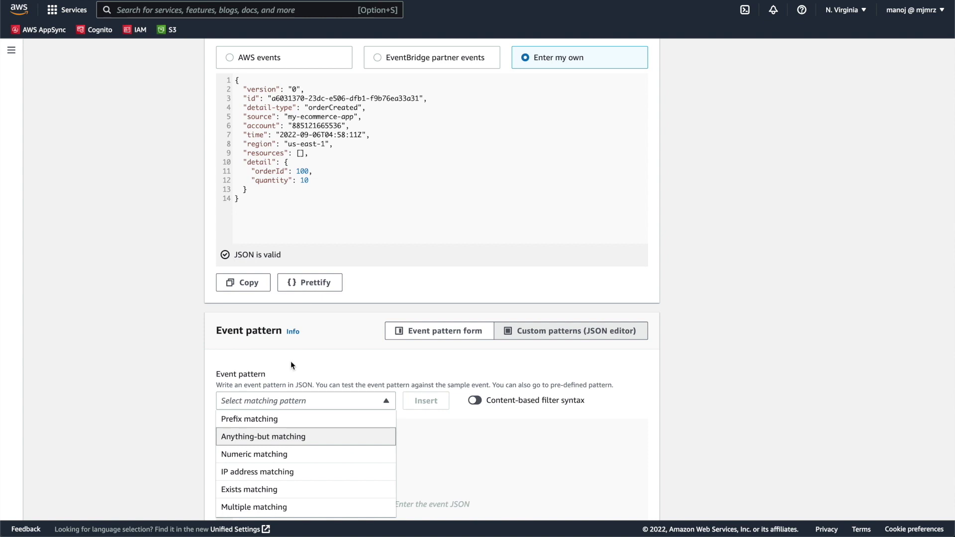
{"action": "scroll", "coordinate": [279, 298], "scroll_direction": "down", "scroll_amount": 3}
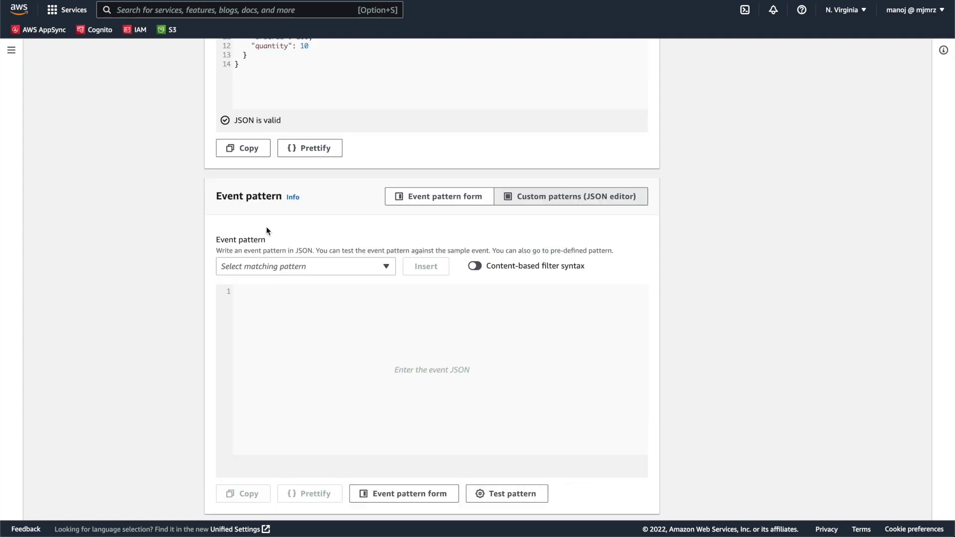
Open the Amazon EventBridge event patterns documentation and go to its simple EC2 event example.
{"action": "left_click", "coordinate": [293, 198]}
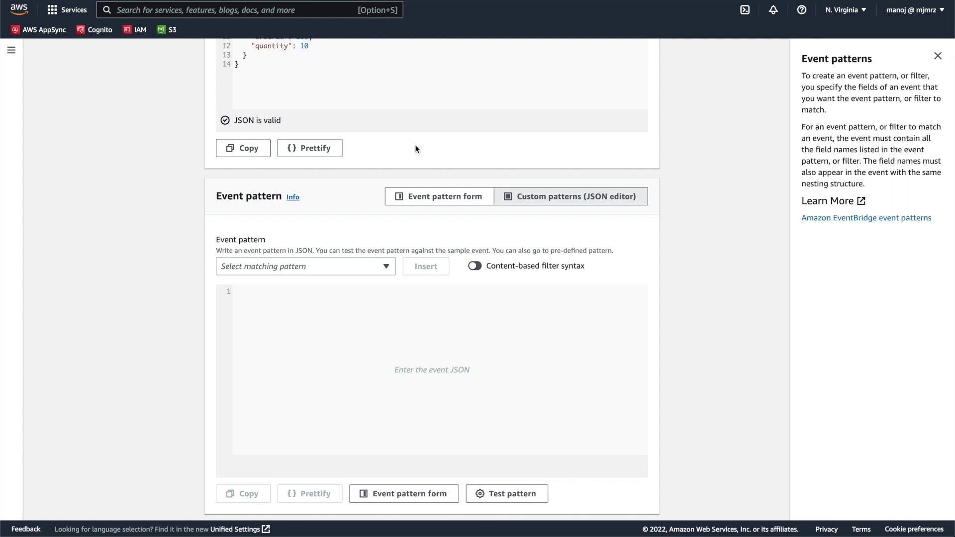
{"action": "left_click", "coordinate": [843, 221]}
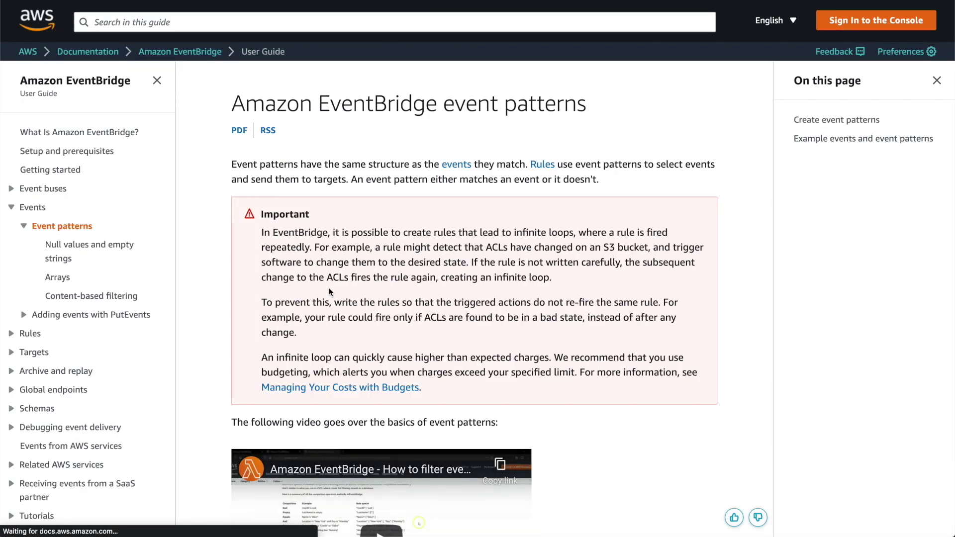
{"action": "scroll", "coordinate": [338, 298], "scroll_direction": "down", "scroll_amount": 6}
{"action": "scroll", "coordinate": [329, 291], "scroll_direction": "down", "scroll_amount": 7}
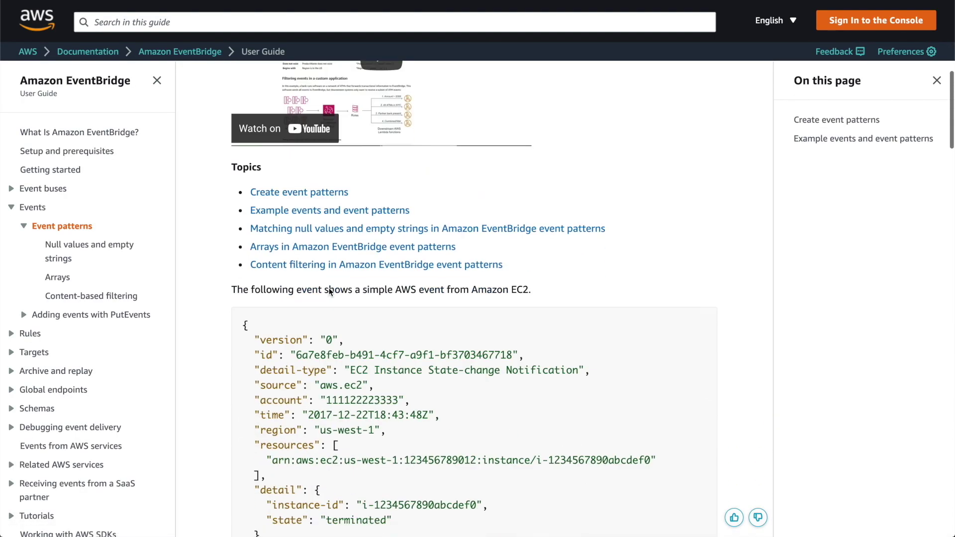
{"action": "scroll", "coordinate": [329, 289], "scroll_direction": "down", "scroll_amount": 1}
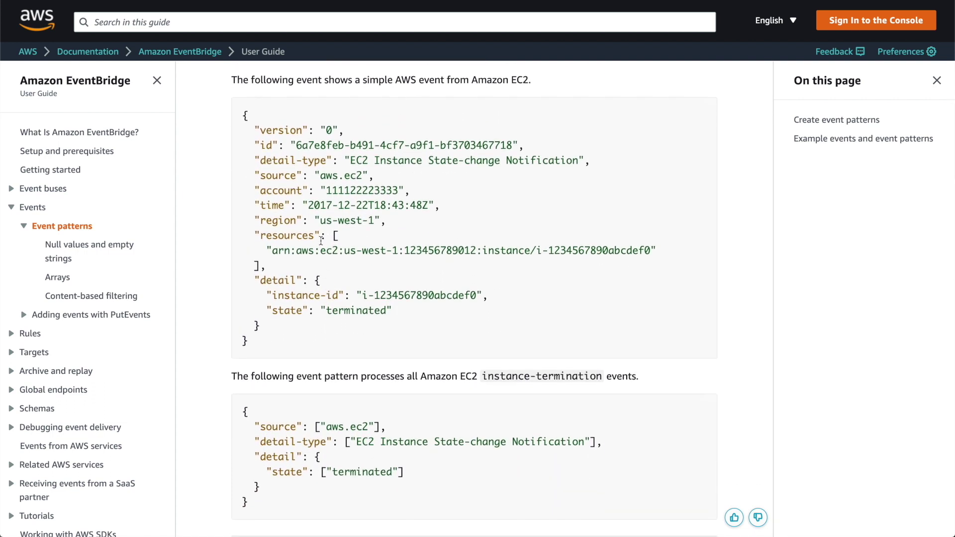
Compare the example EC2 event with its matching pattern, checking the source, detail-type and detail fields.
{"action": "left_click_drag", "start_coordinate": [242, 119], "coordinate": [254, 342]}
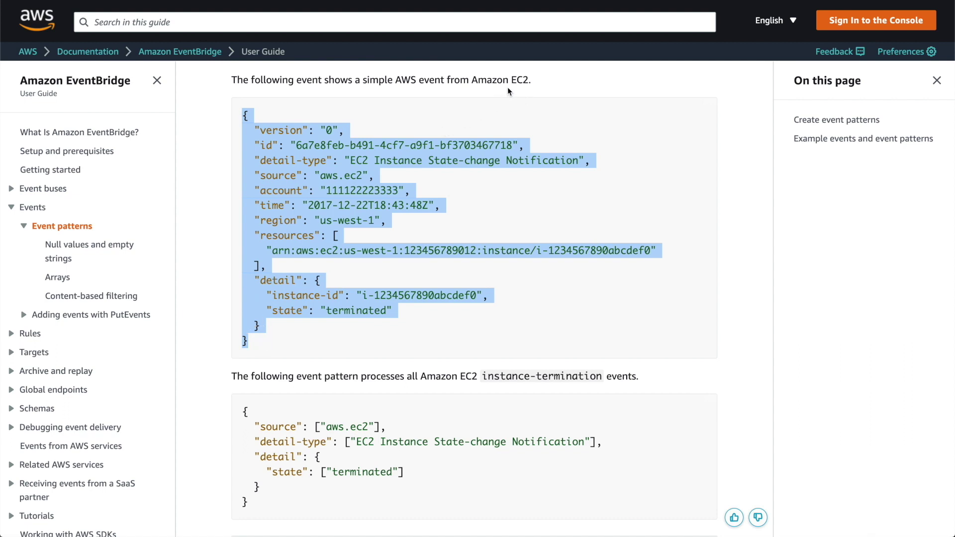
{"action": "left_click", "coordinate": [394, 215]}
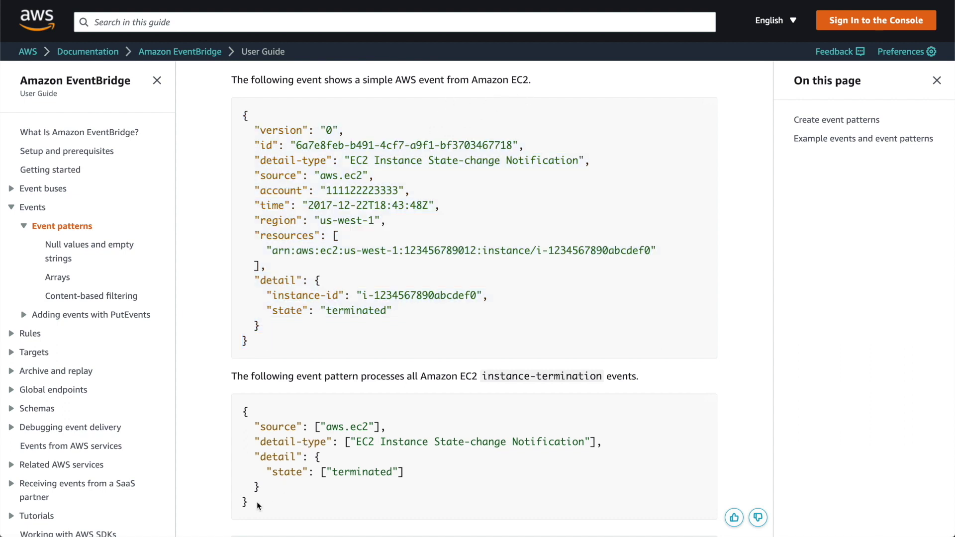
{"action": "left_click_drag", "start_coordinate": [251, 503], "coordinate": [245, 407]}
{"action": "left_click", "coordinate": [350, 465]}
{"action": "scroll", "coordinate": [349, 465], "scroll_direction": "down", "scroll_amount": 1}
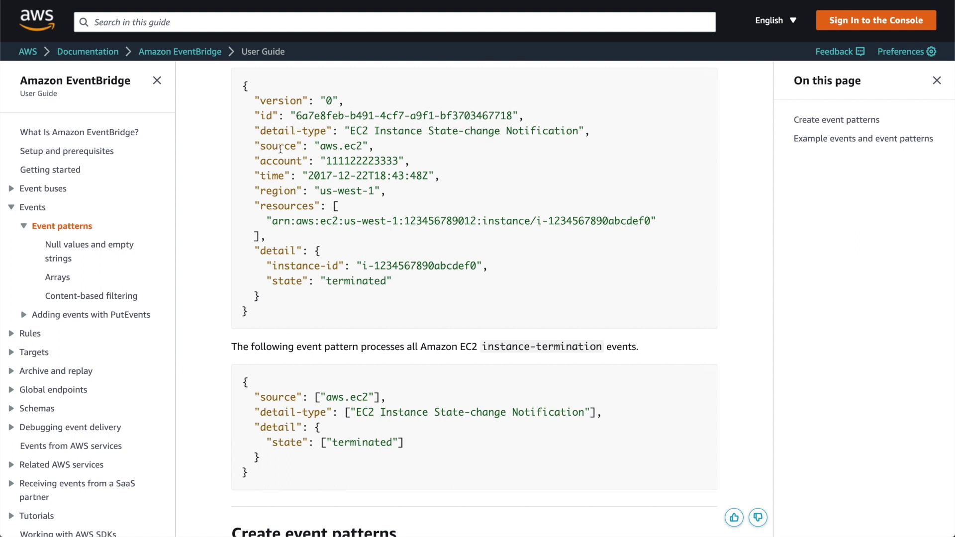
{"action": "double_click", "coordinate": [279, 145]}
{"action": "left_click", "coordinate": [277, 397]}
{"action": "double_click", "coordinate": [277, 397]}
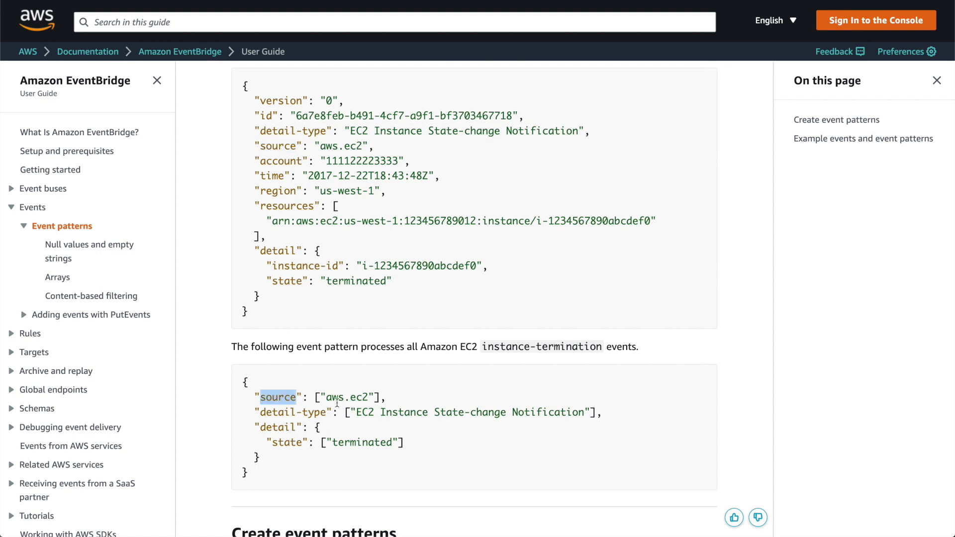
{"action": "left_click_drag", "start_coordinate": [325, 397], "coordinate": [369, 397]}
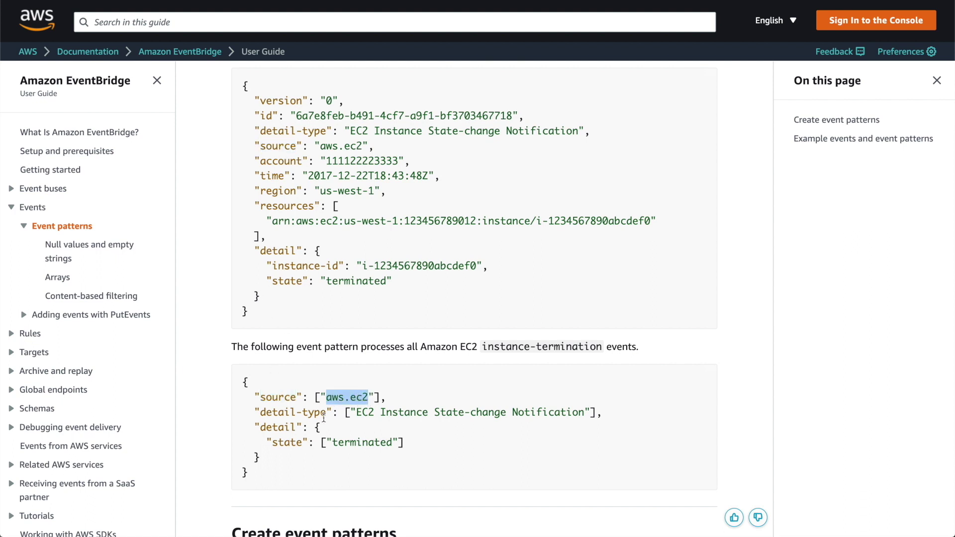
{"action": "left_click_drag", "start_coordinate": [260, 413], "coordinate": [325, 412]}
{"action": "left_click", "coordinate": [283, 301]}
{"action": "left_click_drag", "start_coordinate": [267, 297], "coordinate": [260, 251]}
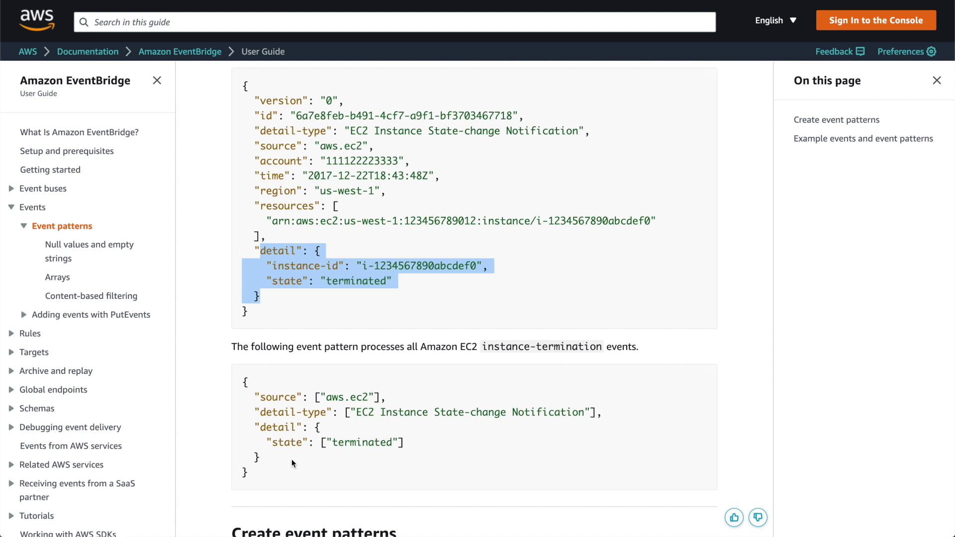
Copy the EC2 instance-termination pattern from the documentation and paste it into the rule's event pattern editor.
{"action": "left_click_drag", "start_coordinate": [292, 464], "coordinate": [258, 384]}
{"action": "right_click", "coordinate": [287, 406]}
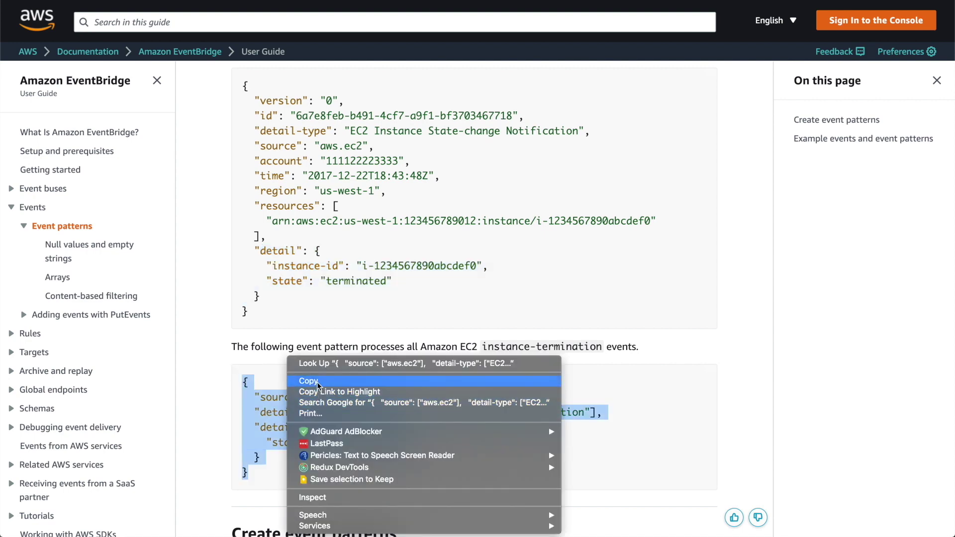
{"action": "left_click", "coordinate": [309, 381]}
{"action": "key", "text": "ctrl+Tab"}
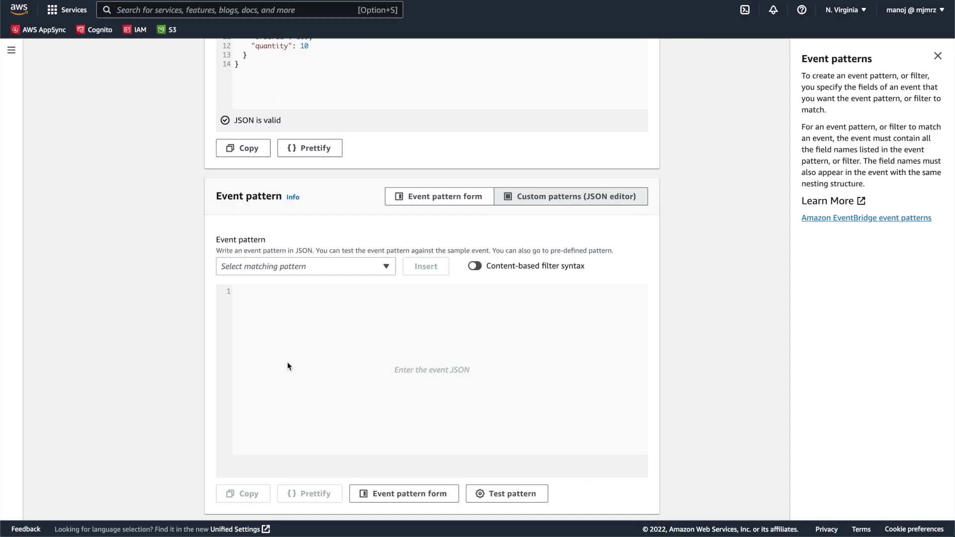
{"action": "left_click", "coordinate": [264, 329]}
{"action": "key", "text": "ctrl+v"}
Replace the event pattern's source value with "my-ecommerce-app" from the sample event.
{"action": "scroll", "coordinate": [326, 354], "scroll_direction": "up", "scroll_amount": 2}
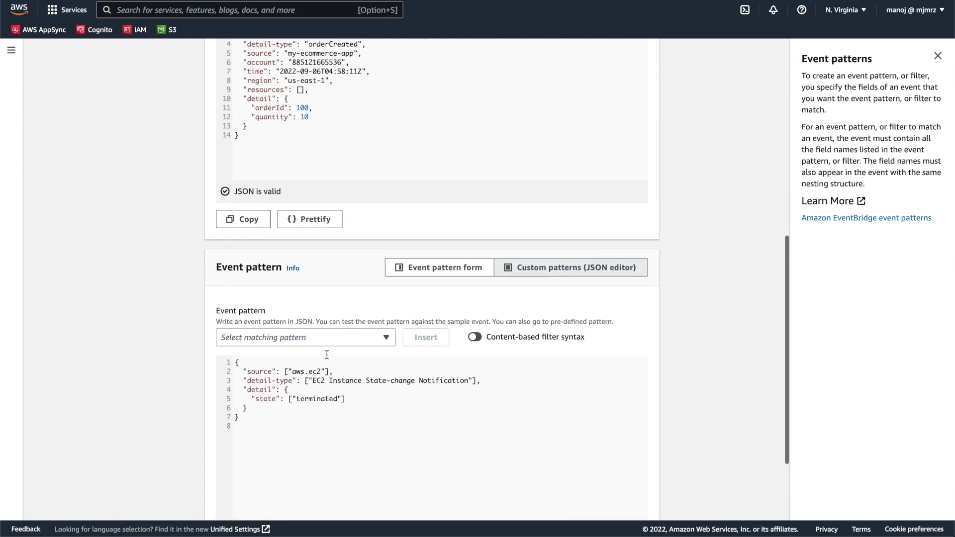
{"action": "scroll", "coordinate": [326, 354], "scroll_direction": "up", "scroll_amount": 1}
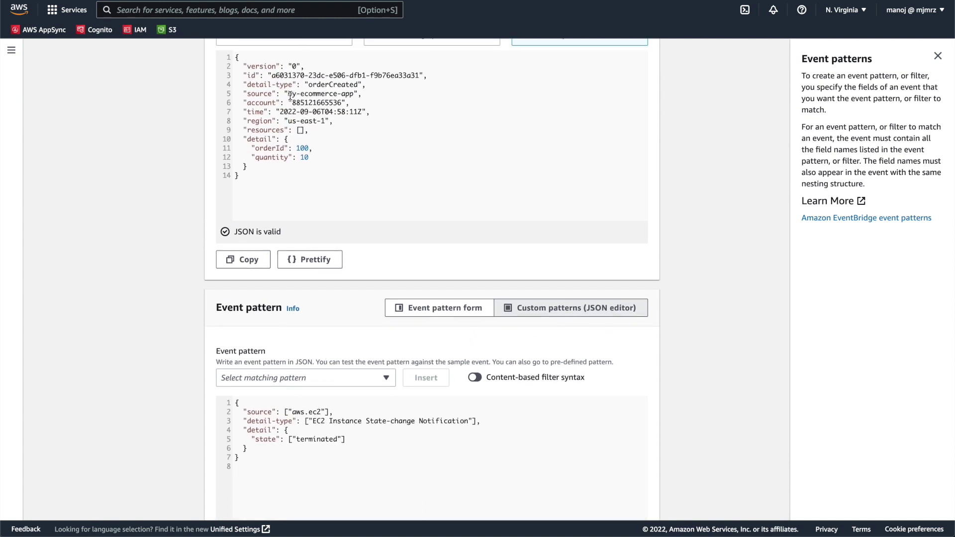
{"action": "left_click_drag", "start_coordinate": [288, 94], "coordinate": [354, 95]}
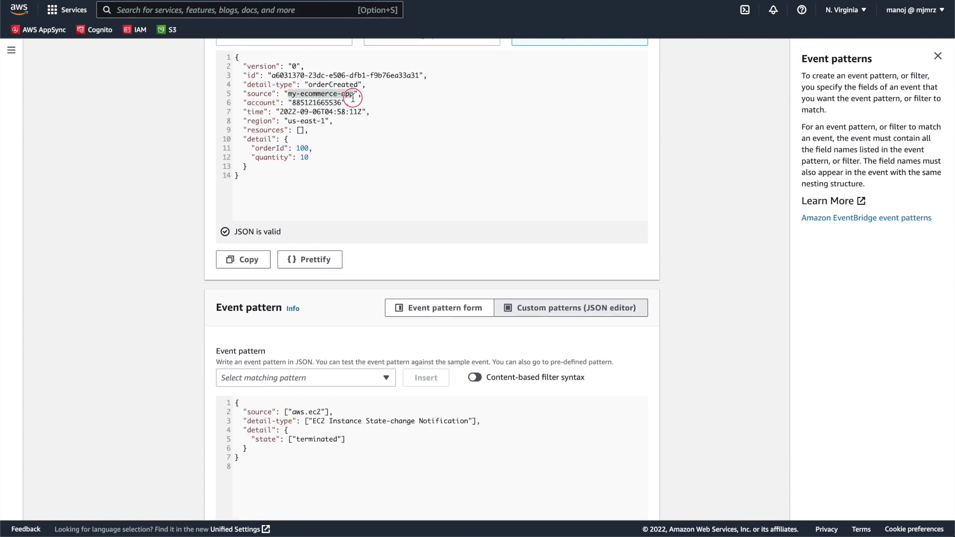
{"action": "left_click_drag", "start_coordinate": [292, 412], "coordinate": [322, 411]}
{"action": "key", "text": "super+v"}
Replace the event pattern's detail-type value with "orderCreated" from the sample event.
{"action": "double_click", "coordinate": [326, 85]}
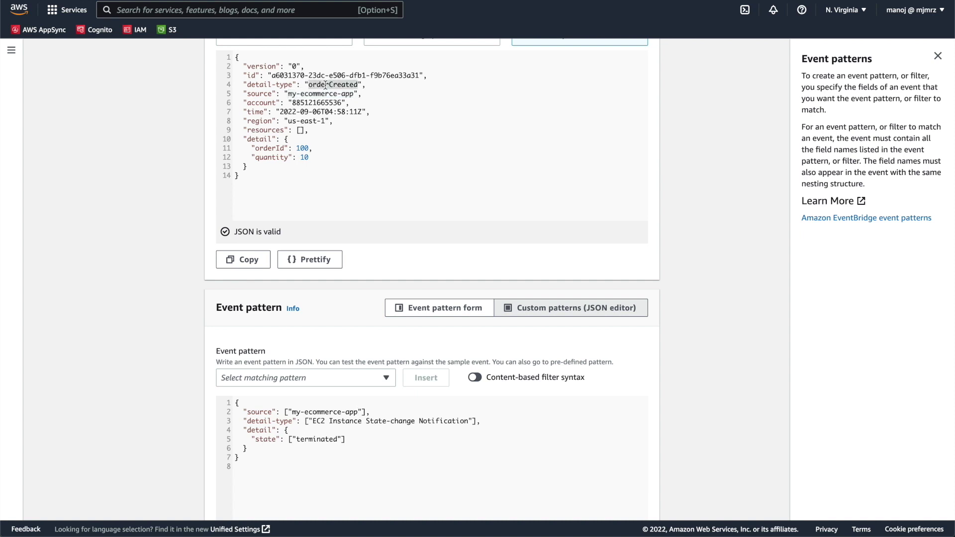
{"action": "key", "text": "super+v"}
{"action": "left_click_drag", "start_coordinate": [244, 412], "coordinate": [390, 422]}
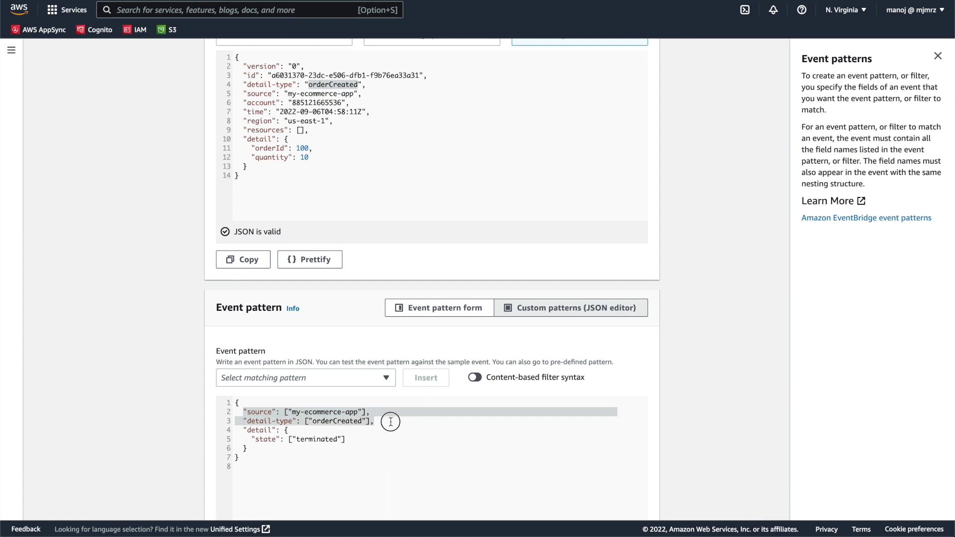
{"action": "double_click", "coordinate": [329, 420]}
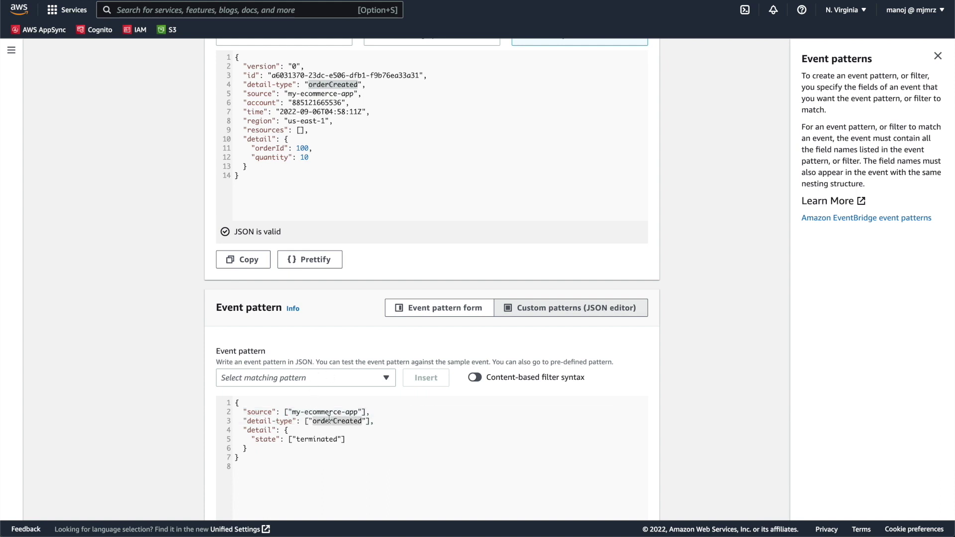
{"action": "left_click", "coordinate": [291, 431]}
{"action": "left_click_drag", "start_coordinate": [247, 450], "coordinate": [226, 435]}
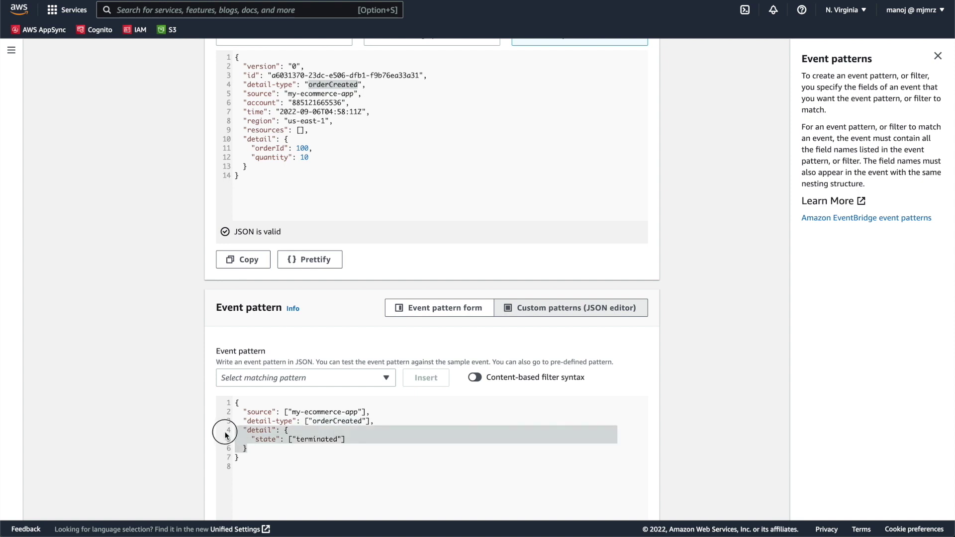
{"action": "key", "text": "BackSpace"}
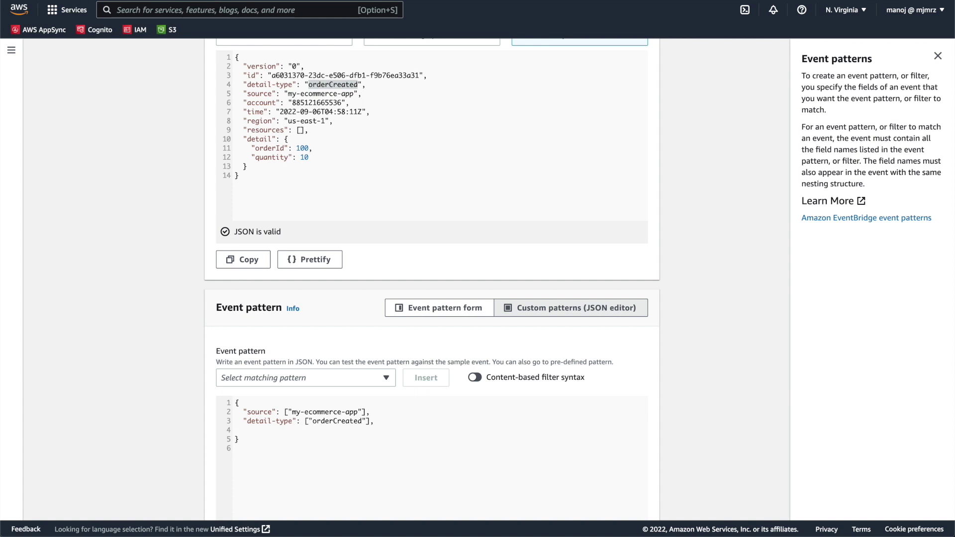
{"action": "key", "text": "super+z"}
Replace the "state" key in the event pattern's detail block with "quantity" copied from the sample event.
{"action": "double_click", "coordinate": [260, 431]}
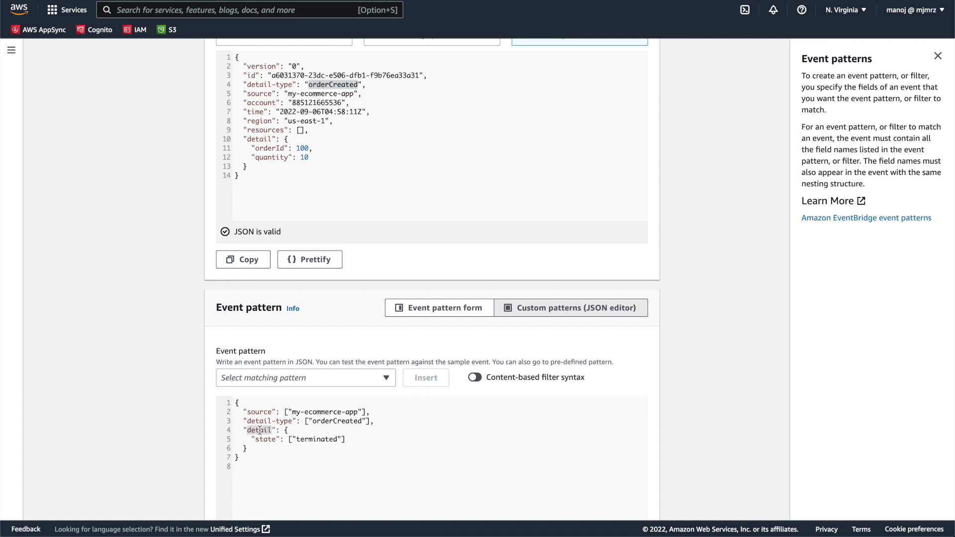
{"action": "scroll", "coordinate": [260, 431], "scroll_direction": "up", "scroll_amount": 1}
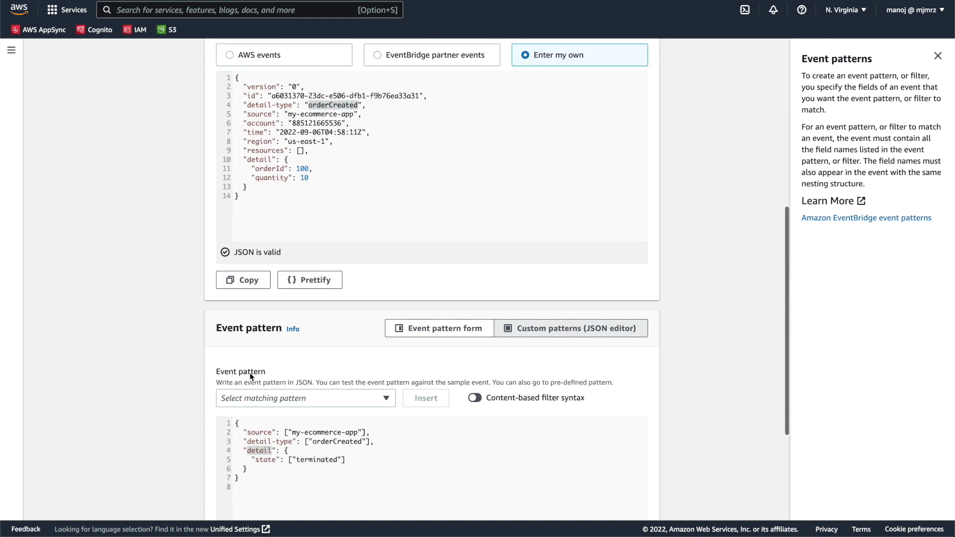
{"action": "double_click", "coordinate": [272, 177]}
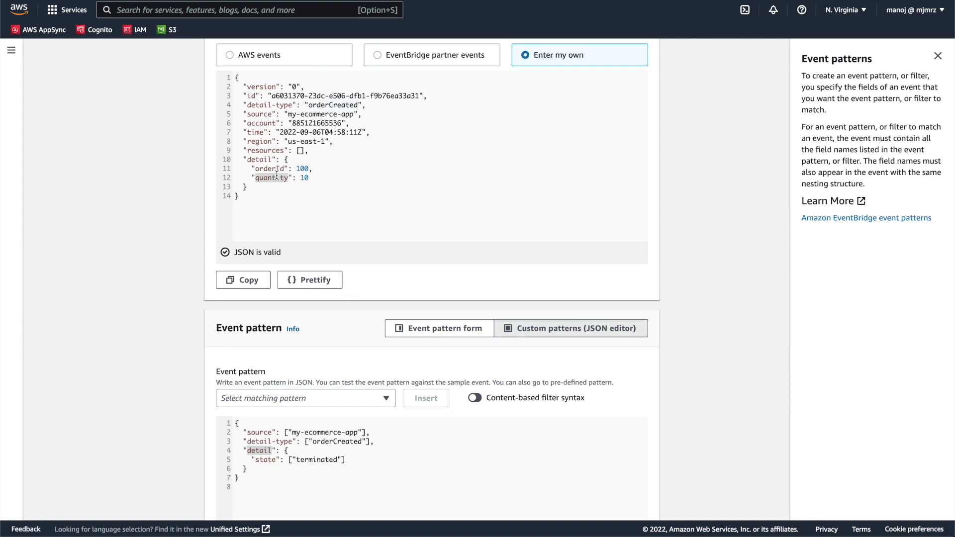
{"action": "double_click", "coordinate": [305, 178]}
{"action": "double_click", "coordinate": [260, 159]}
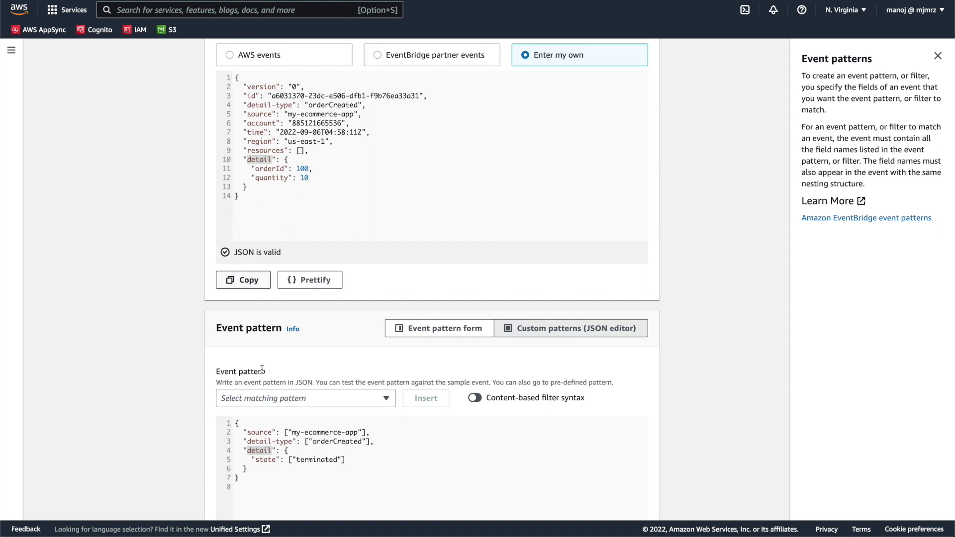
{"action": "double_click", "coordinate": [278, 177]}
{"action": "key", "text": "super+c"}
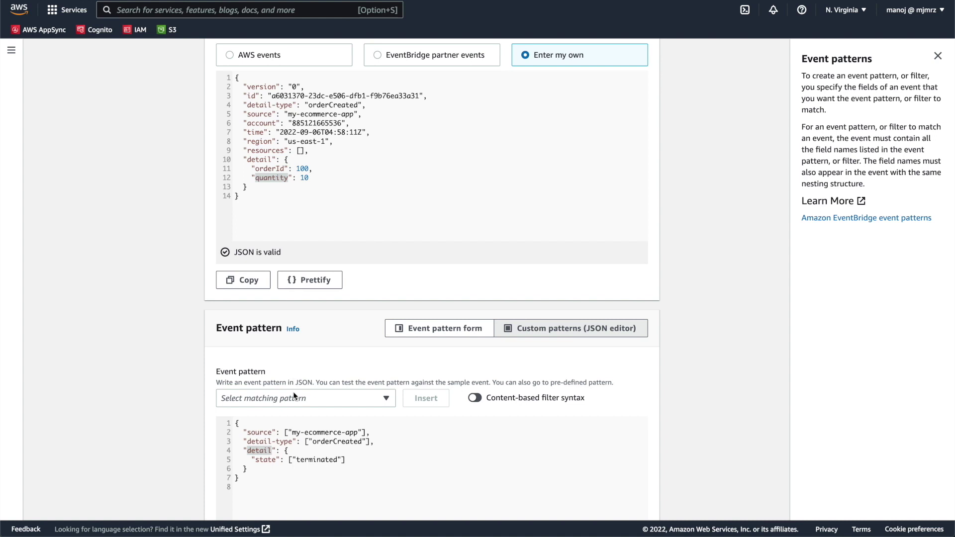
{"action": "double_click", "coordinate": [269, 460]}
{"action": "key", "text": "super+v"}
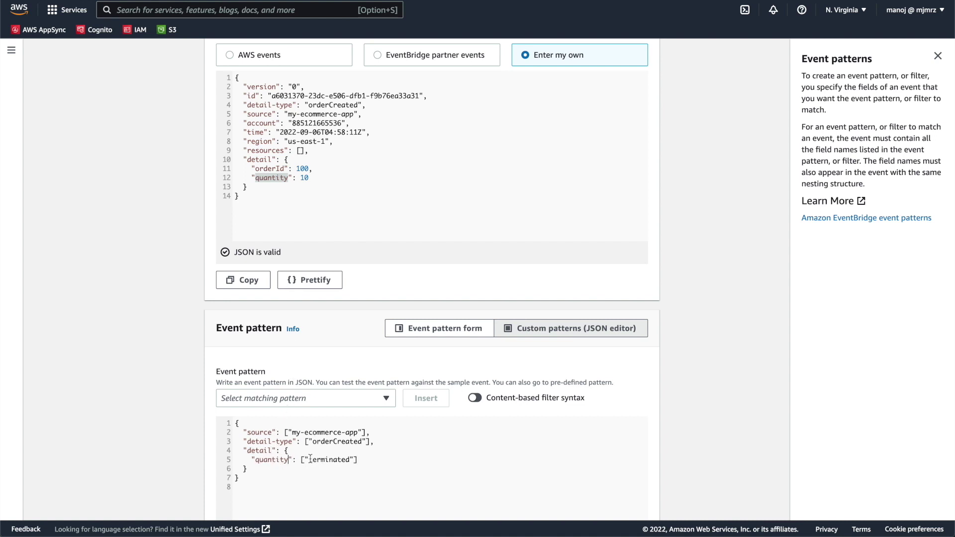
Insert a Numeric matching template on a new line at the start of the pattern's detail block.
{"action": "key", "text": "Return"}
{"action": "left_click", "coordinate": [319, 398]}
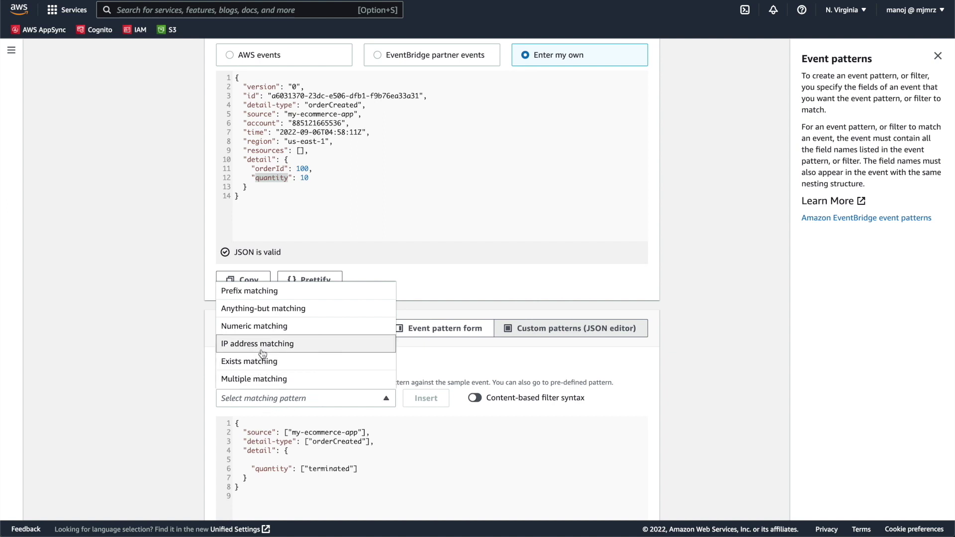
{"action": "left_click", "coordinate": [285, 327]}
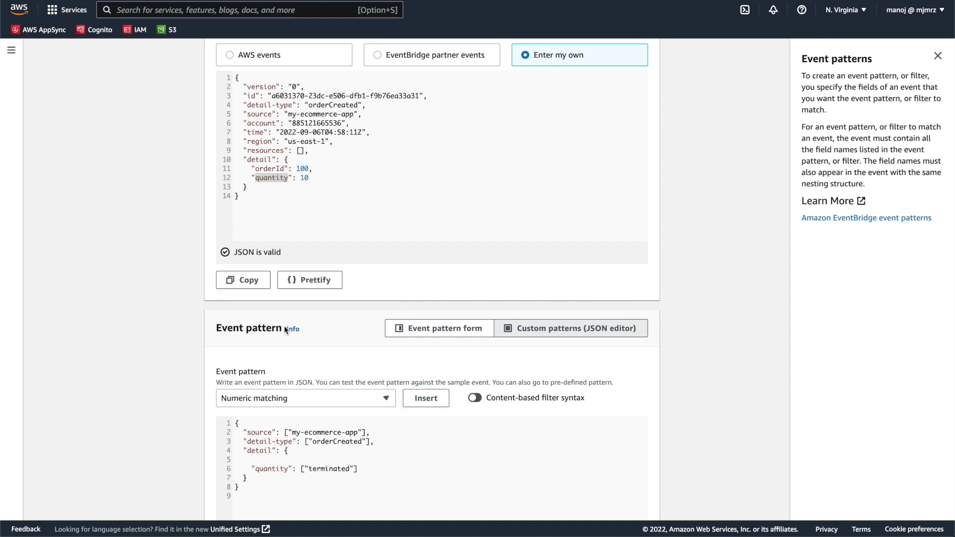
{"action": "left_click", "coordinate": [425, 398]}
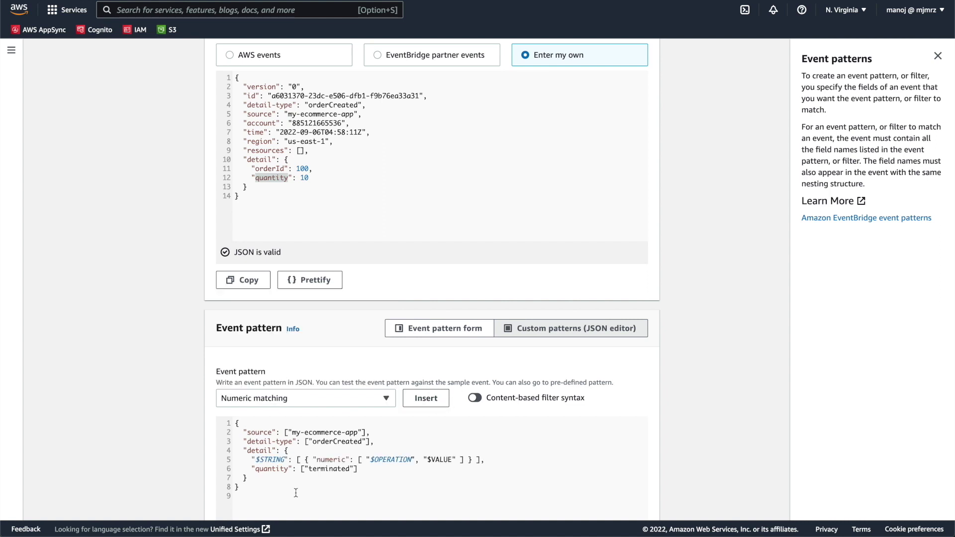
{"action": "left_click_drag", "start_coordinate": [251, 460], "coordinate": [486, 458]}
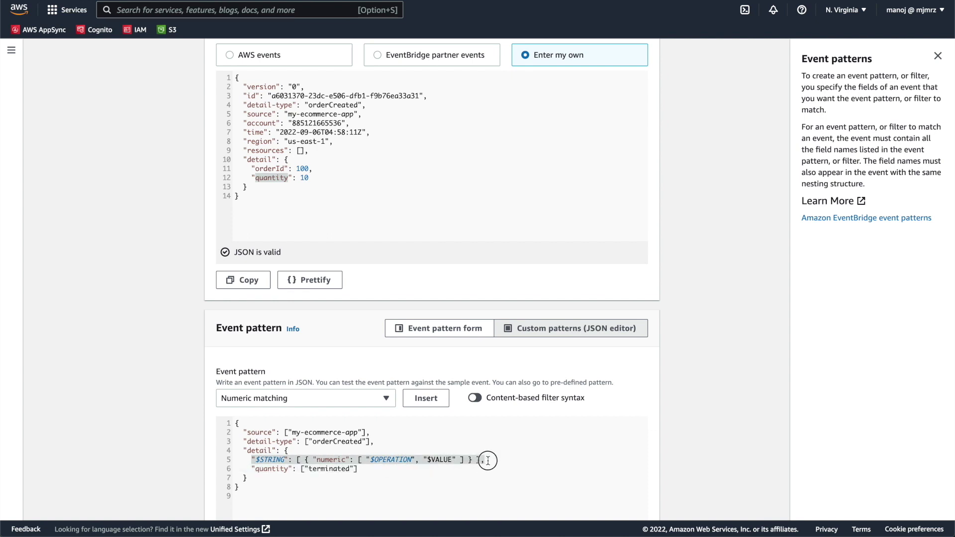
Show the content-based filter syntax for numeric matching and compare its example with the sample event's detail fields.
{"action": "scroll", "coordinate": [488, 461], "scroll_direction": "down", "scroll_amount": 2}
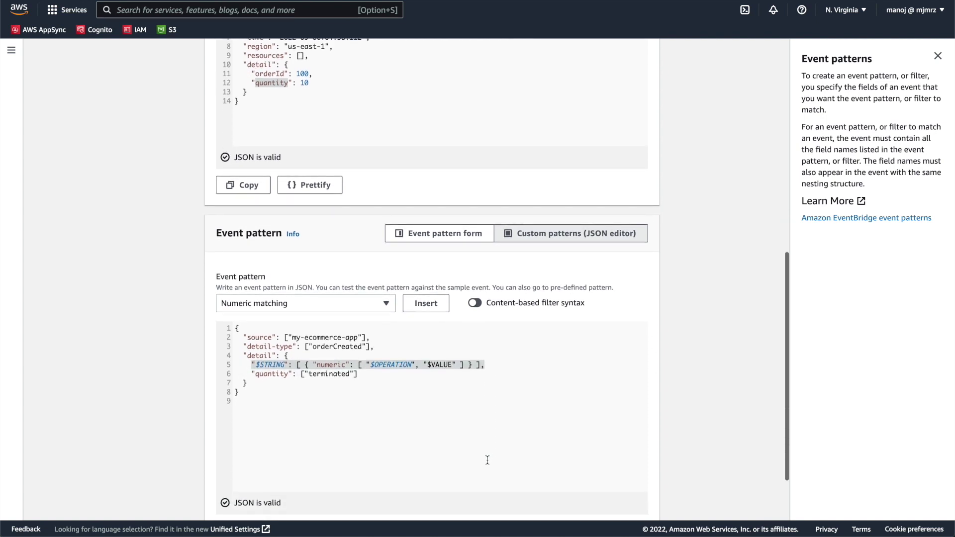
{"action": "left_click", "coordinate": [475, 302]}
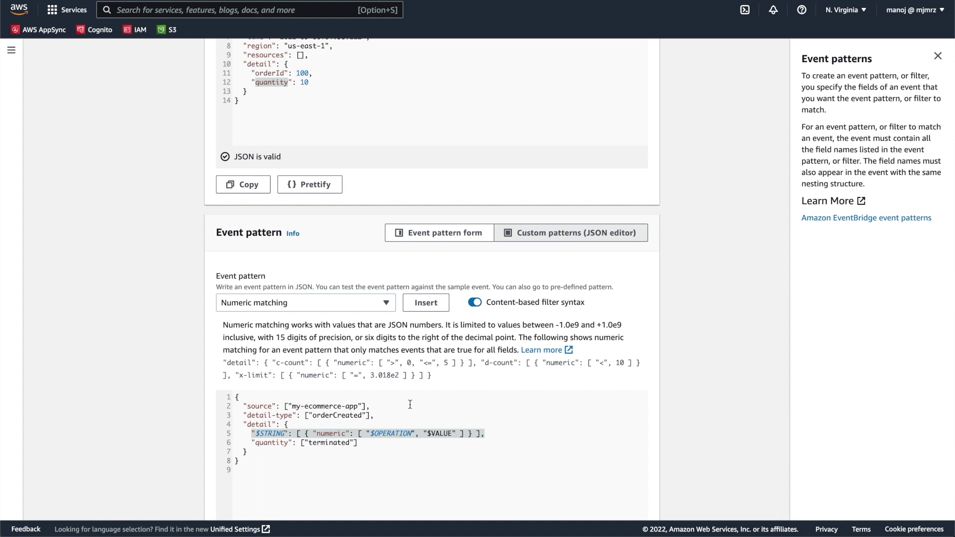
{"action": "left_click_drag", "start_coordinate": [472, 363], "coordinate": [219, 364]}
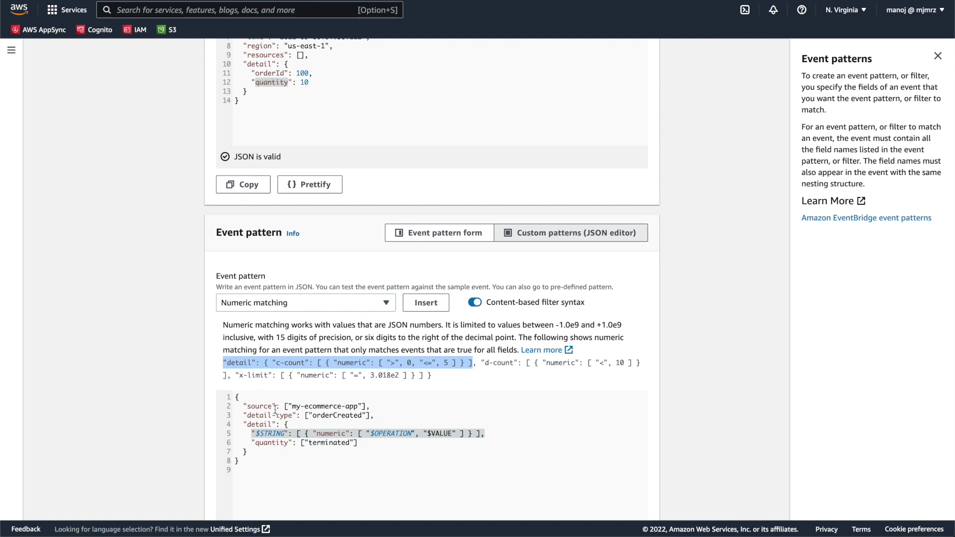
{"action": "scroll", "coordinate": [273, 424], "scroll_direction": "up", "scroll_amount": 2}
{"action": "left_click", "coordinate": [288, 128]}
{"action": "scroll", "coordinate": [289, 255], "scroll_direction": "down", "scroll_amount": 1}
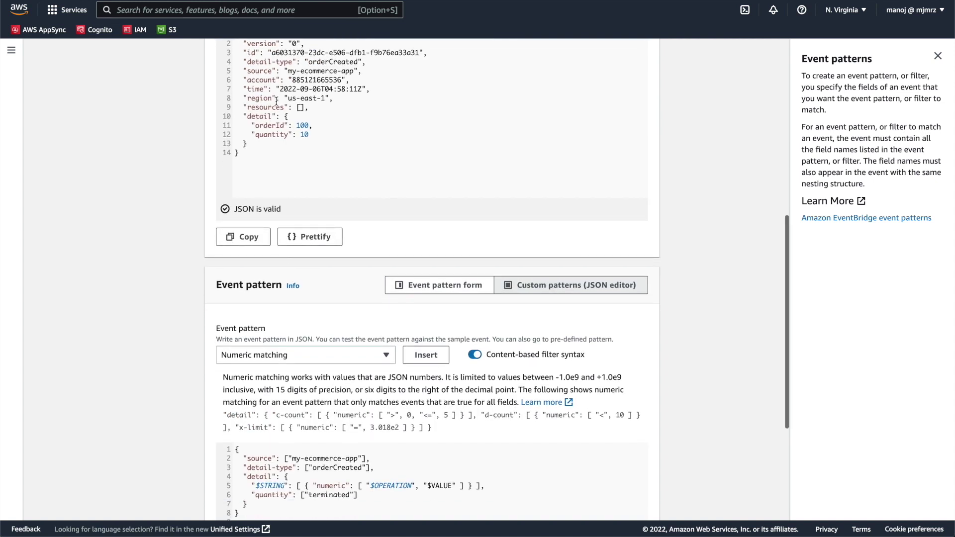
Rename the numeric template's $STRING key to "quantity" and remove the "terminated" line along with the trailing comma.
{"action": "scroll", "coordinate": [288, 259], "scroll_direction": "down", "scroll_amount": 2}
{"action": "scroll", "coordinate": [286, 258], "scroll_direction": "down", "scroll_amount": 1}
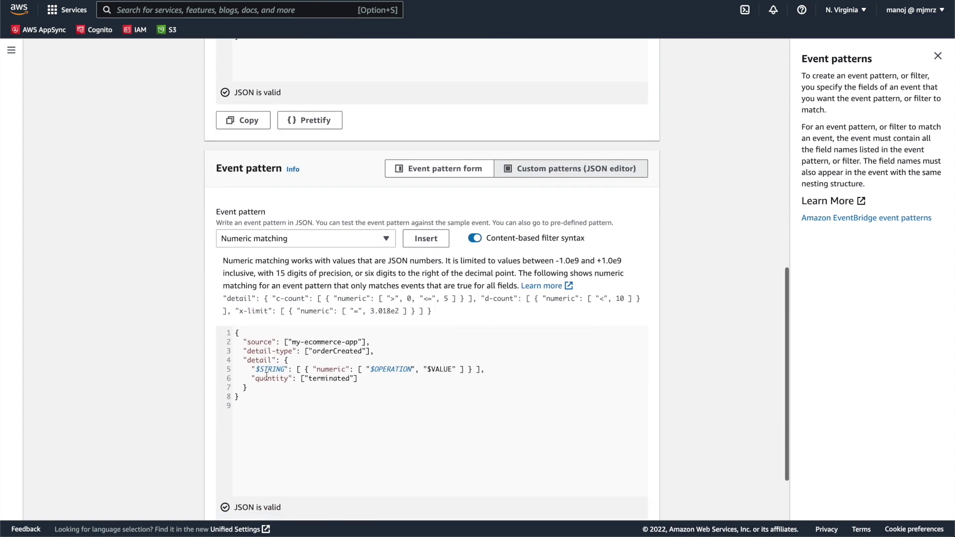
{"action": "double_click", "coordinate": [269, 369]}
{"action": "type", "text": "quantity"}
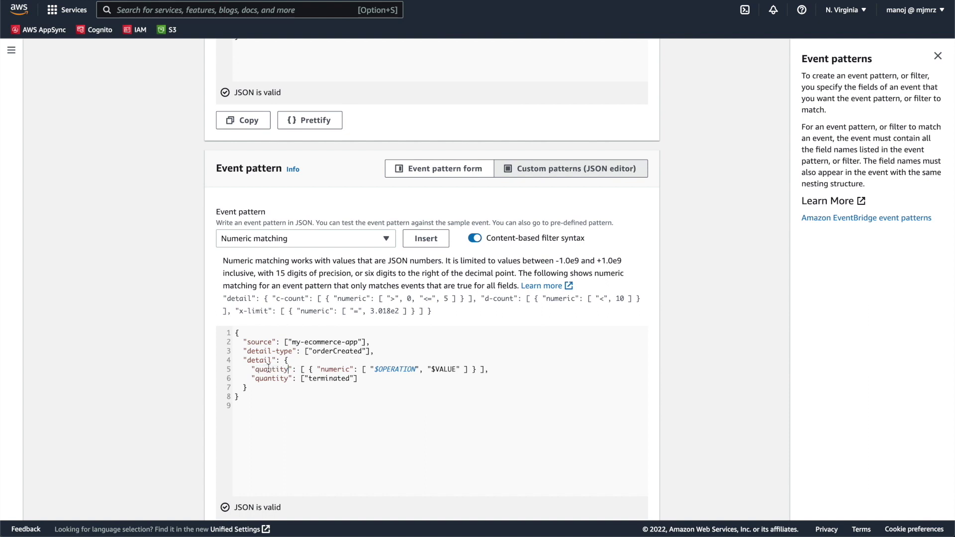
{"action": "left_click_drag", "start_coordinate": [362, 379], "coordinate": [229, 377]}
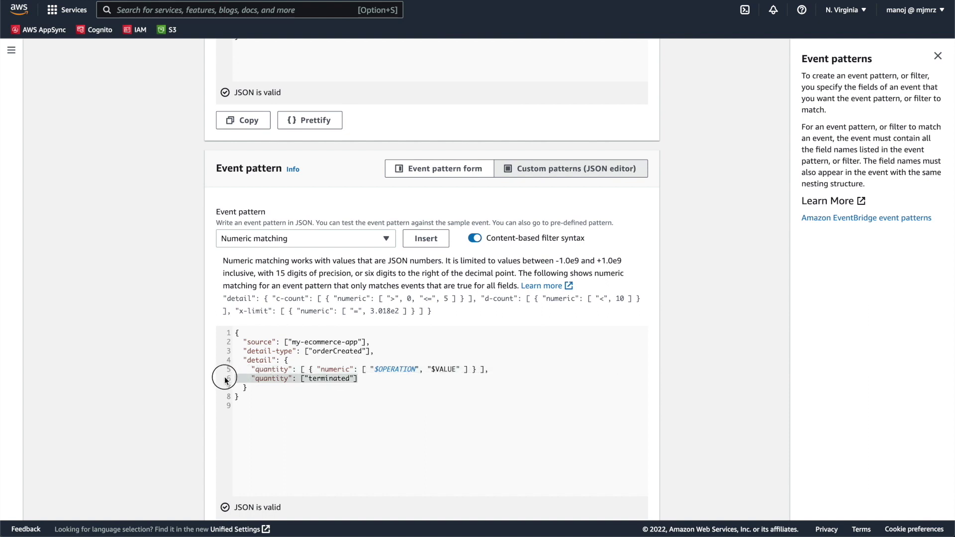
{"action": "key", "text": "BackSpace"}
{"action": "key", "text": "BackSpace"}
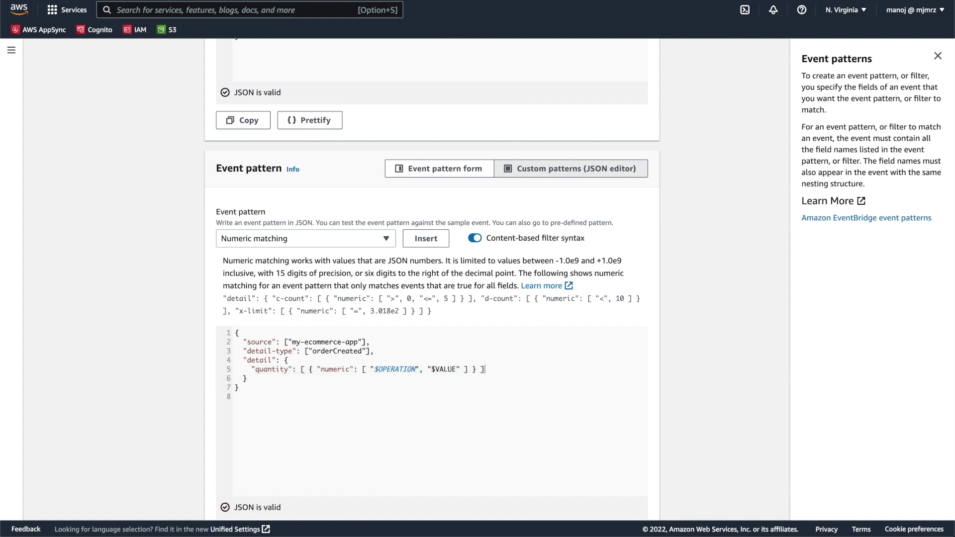
Set the quantity's numeric condition to operator ">" with the unquoted value 5.
{"action": "left_click", "coordinate": [275, 372]}
{"action": "double_click", "coordinate": [390, 369]}
{"action": "key", "text": "BackSpace"}
{"action": "type", "text": ">"}
{"action": "double_click", "coordinate": [411, 370]}
{"action": "key", "text": "BackSpace"}
{"action": "key", "text": "BackSpace"}
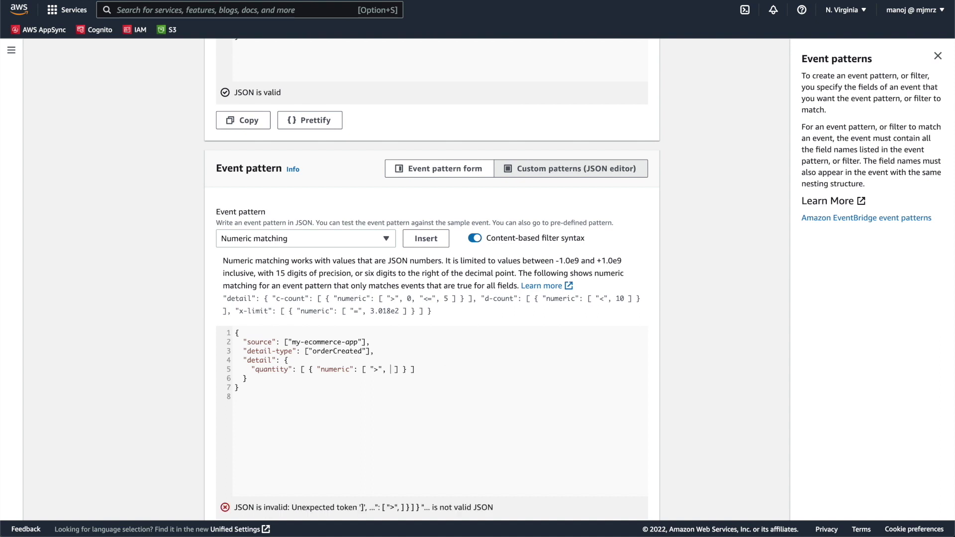
{"action": "type", "text": "5"}
{"action": "left_click", "coordinate": [459, 389]}
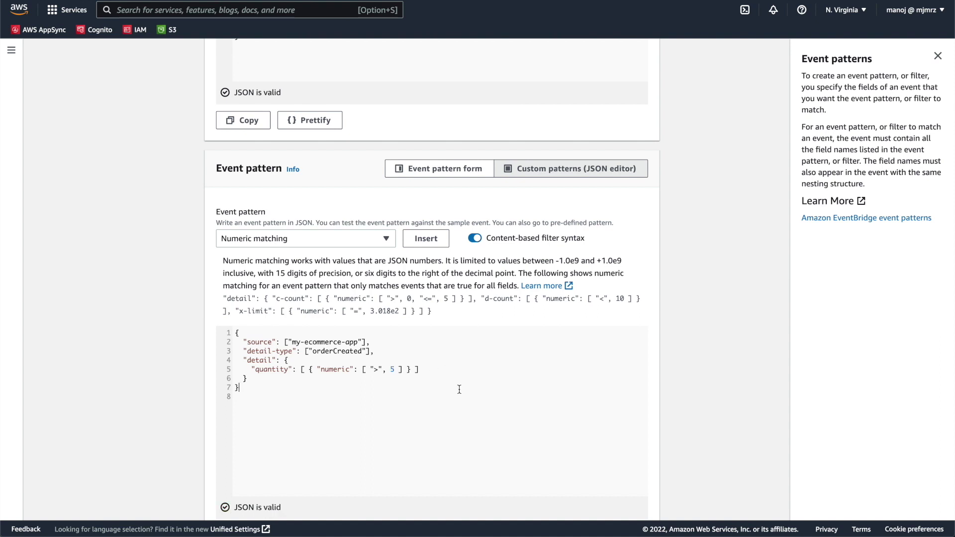
Review the quantity condition against the sample event and test the event pattern.
{"action": "double_click", "coordinate": [278, 369]}
{"action": "left_click", "coordinate": [327, 371]}
{"action": "double_click", "coordinate": [327, 371]}
{"action": "scroll", "coordinate": [411, 421], "scroll_direction": "down", "scroll_amount": 2}
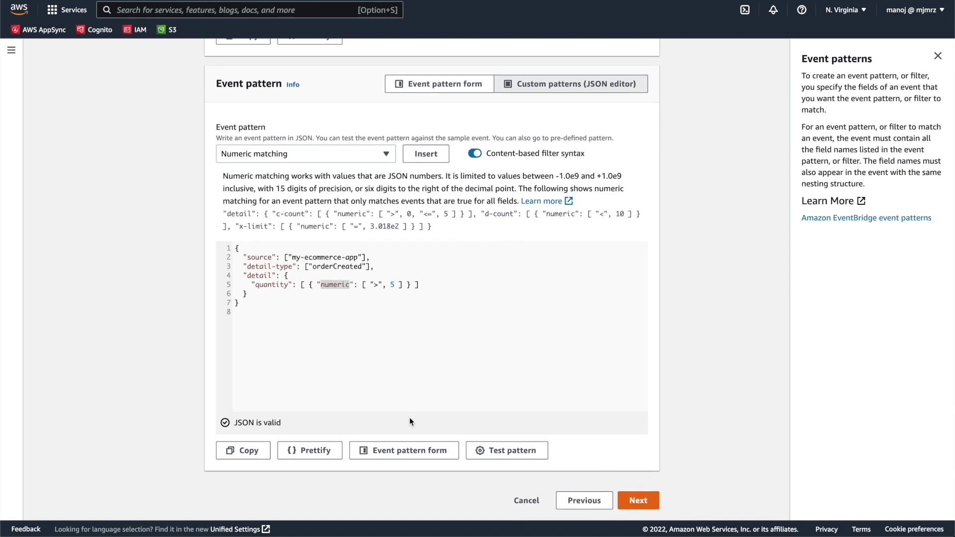
{"action": "scroll", "coordinate": [410, 420], "scroll_direction": "up", "scroll_amount": 6}
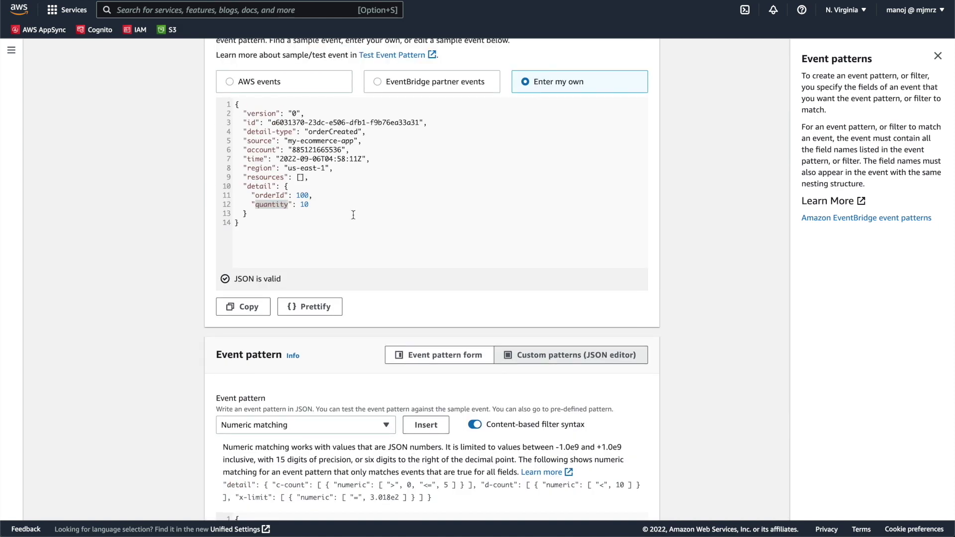
{"action": "scroll", "coordinate": [353, 215], "scroll_direction": "down", "scroll_amount": 6}
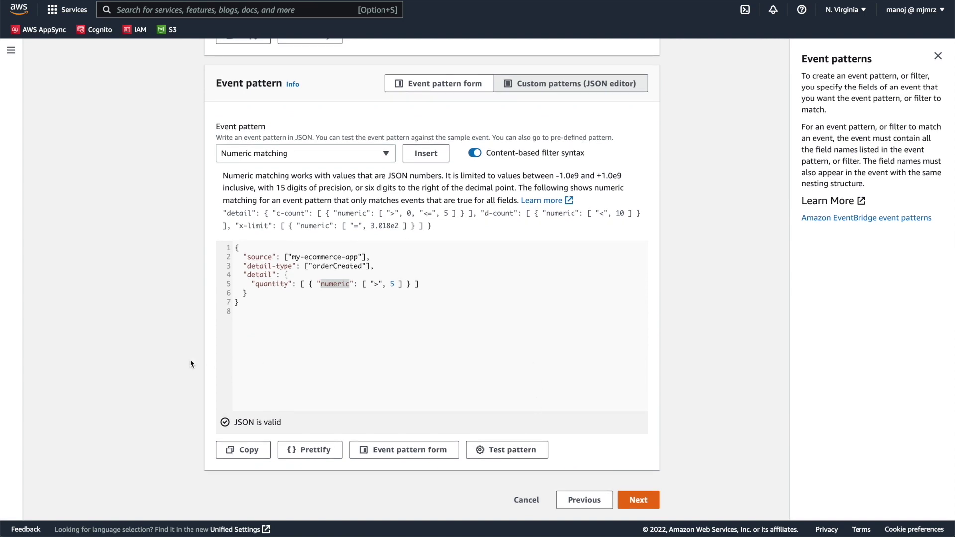
{"action": "scroll", "coordinate": [351, 161], "scroll_direction": "up", "scroll_amount": 1}
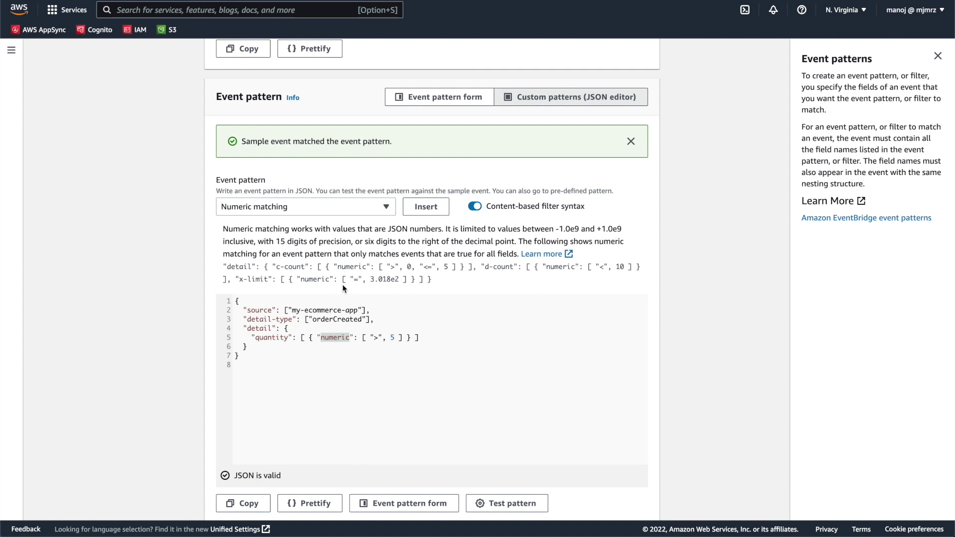
Change the quantity threshold in the event pattern to 50 and test it against the sample event.
{"action": "scroll", "coordinate": [338, 374], "scroll_direction": "up", "scroll_amount": 3}
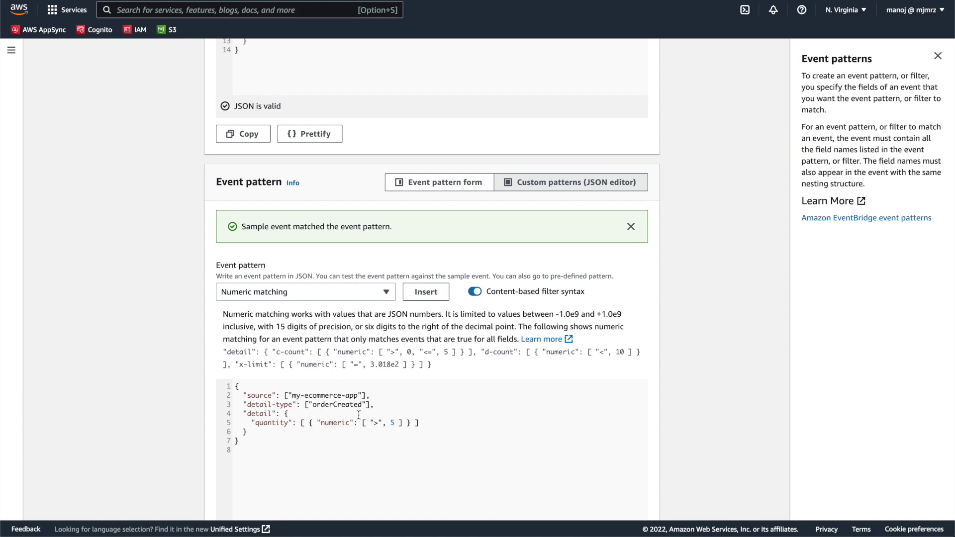
{"action": "type", "text": "0"}
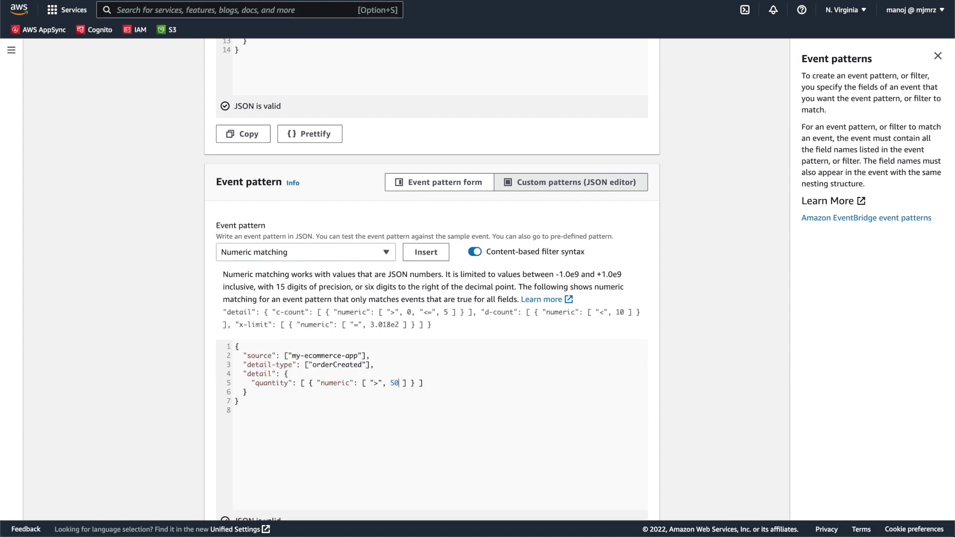
{"action": "scroll", "coordinate": [335, 207], "scroll_direction": "up", "scroll_amount": 3}
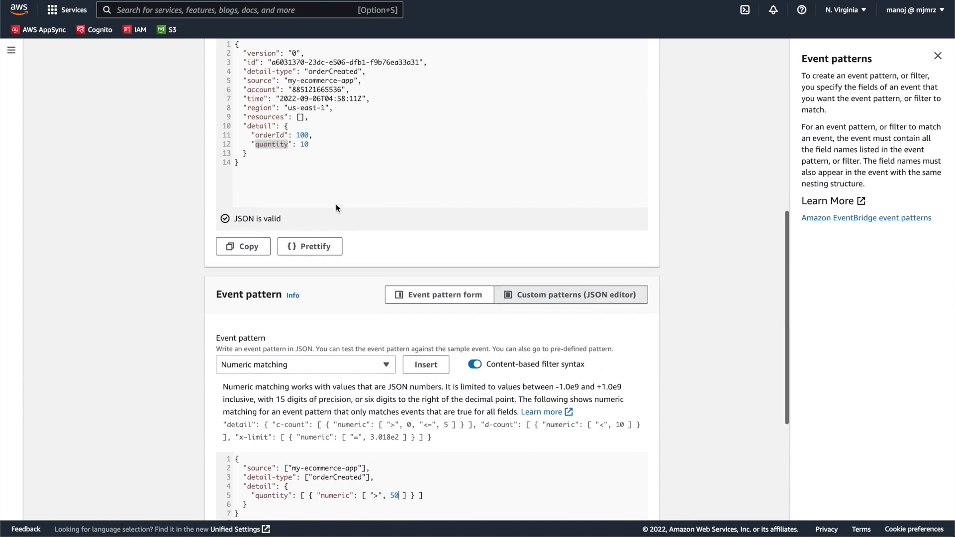
{"action": "scroll", "coordinate": [325, 174], "scroll_direction": "down", "scroll_amount": 5}
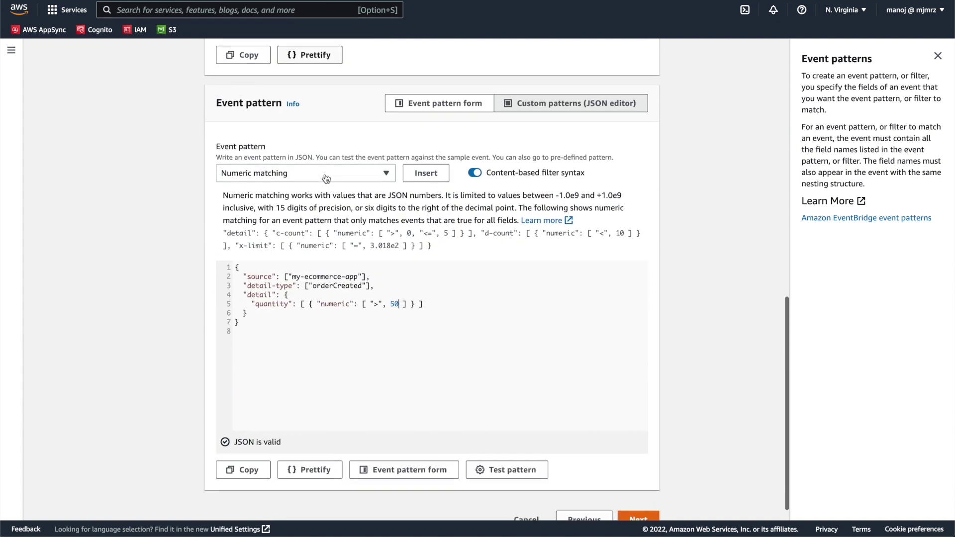
{"action": "left_click", "coordinate": [517, 451]}
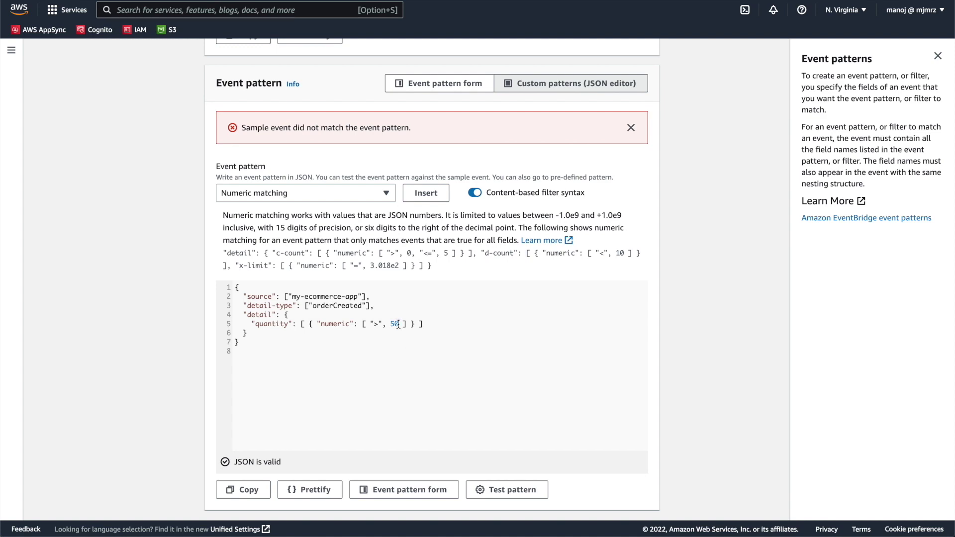
Set the quantity threshold back to 5 and retest the event pattern against the sample event.
{"action": "scroll", "coordinate": [398, 324], "scroll_direction": "up", "scroll_amount": 6}
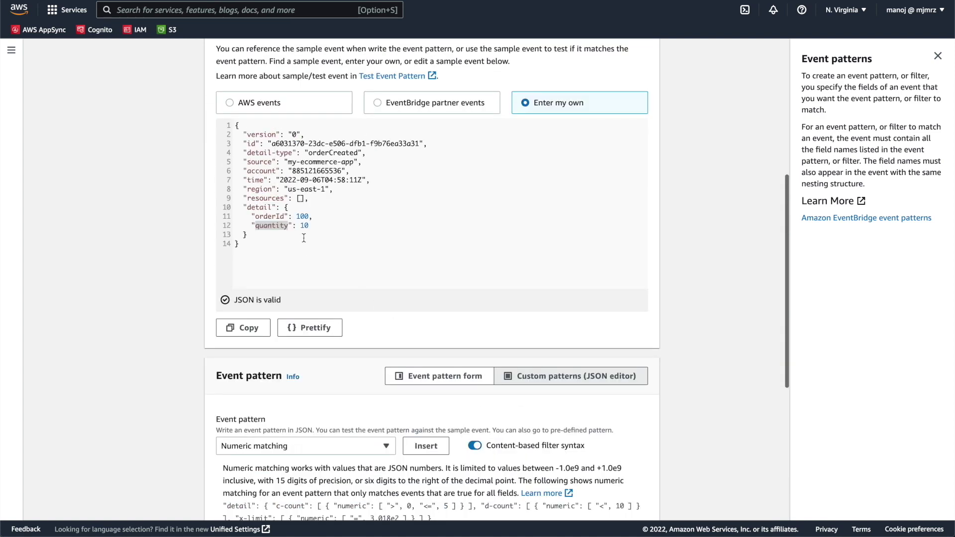
{"action": "scroll", "coordinate": [304, 226], "scroll_direction": "down", "scroll_amount": 6}
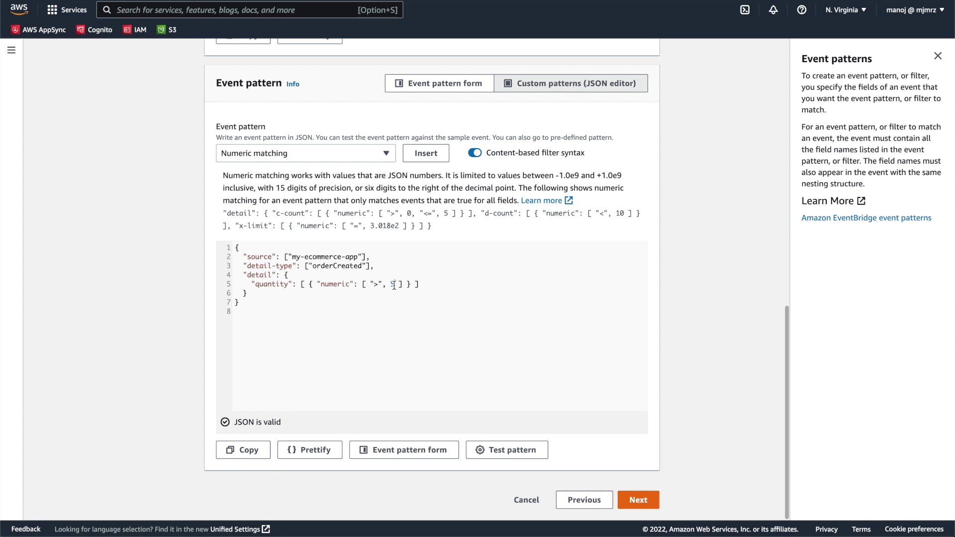
{"action": "left_click", "coordinate": [507, 449]}
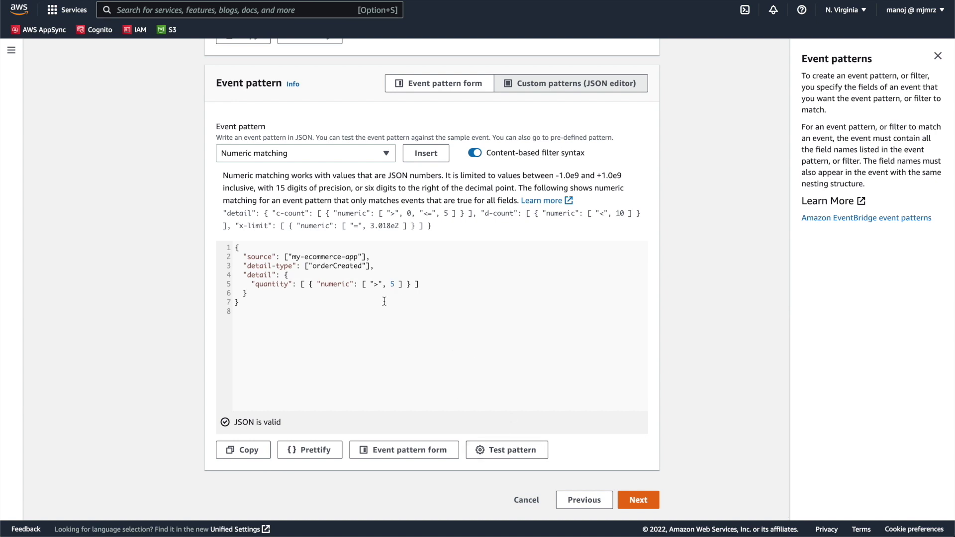
{"action": "scroll", "coordinate": [409, 323], "scroll_direction": "down", "scroll_amount": 1}
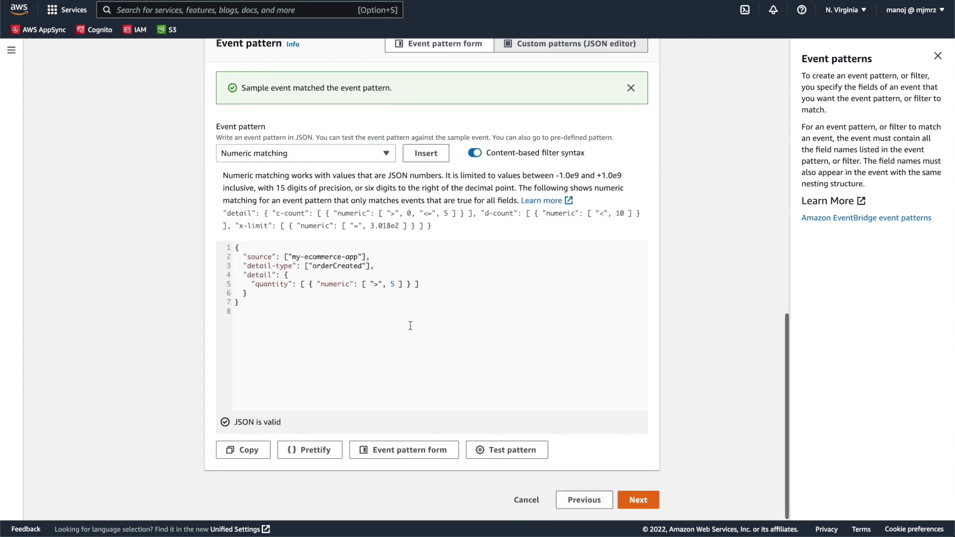
Proceed to target selection and examine the Lambda, SQS and Step Function targets of Rule 01 in the architecture diagram.
{"action": "left_click", "coordinate": [641, 501]}
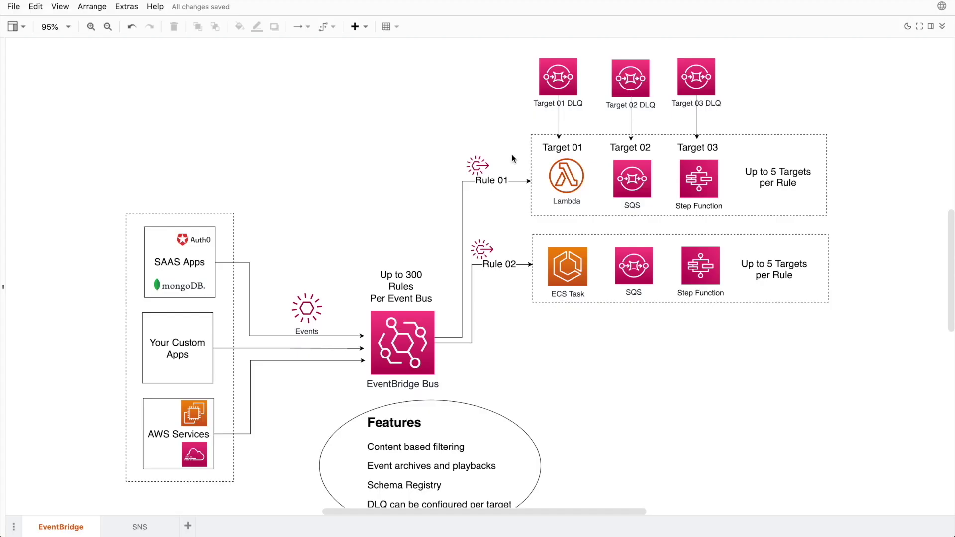
{"action": "left_click", "coordinate": [573, 179]}
{"action": "left_click", "coordinate": [647, 178]}
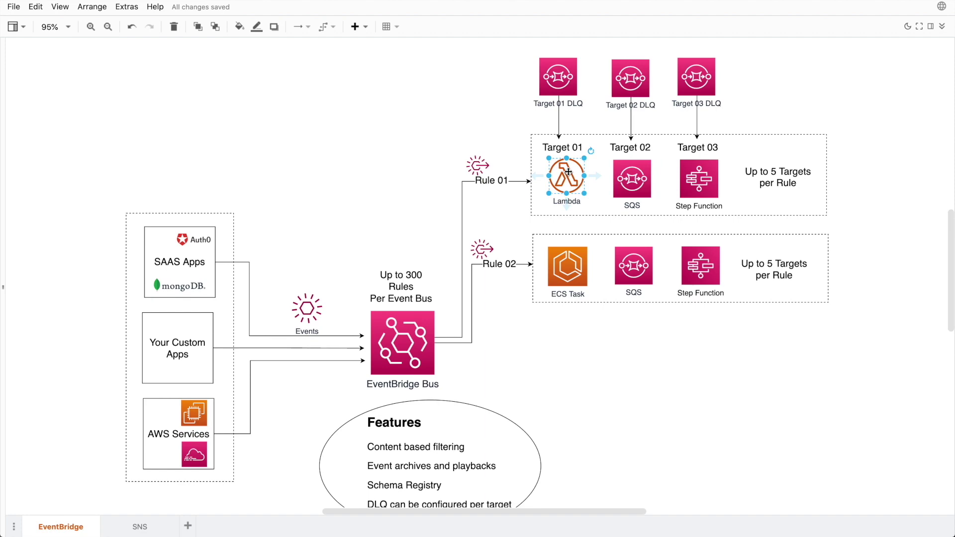
{"action": "left_click", "coordinate": [693, 183]}
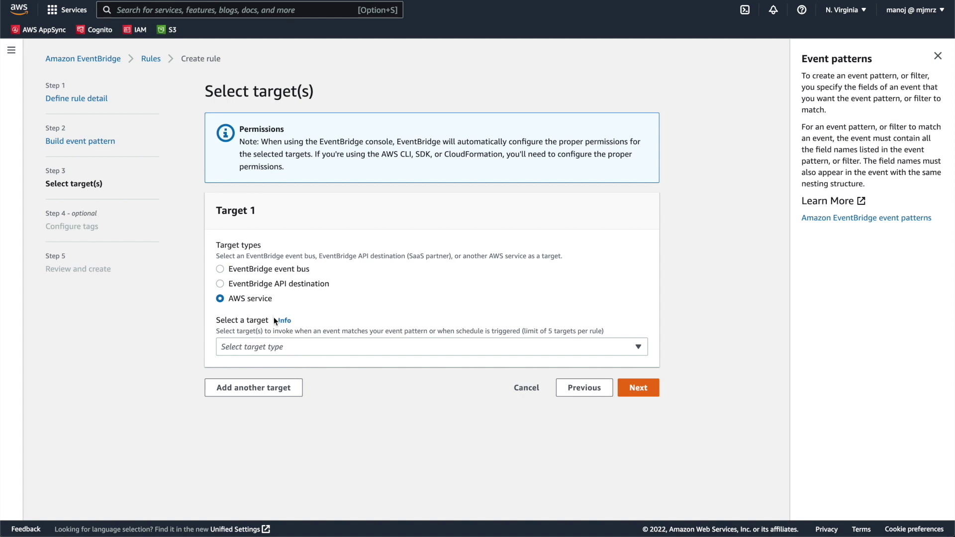
Set the rule's target to an SQS queue and choose the sensor_eventbus_dlq_dev queue.
{"action": "left_click", "coordinate": [302, 347]}
{"action": "scroll", "coordinate": [308, 292], "scroll_direction": "down", "scroll_amount": 1}
{"action": "scroll", "coordinate": [308, 293], "scroll_direction": "down", "scroll_amount": 4}
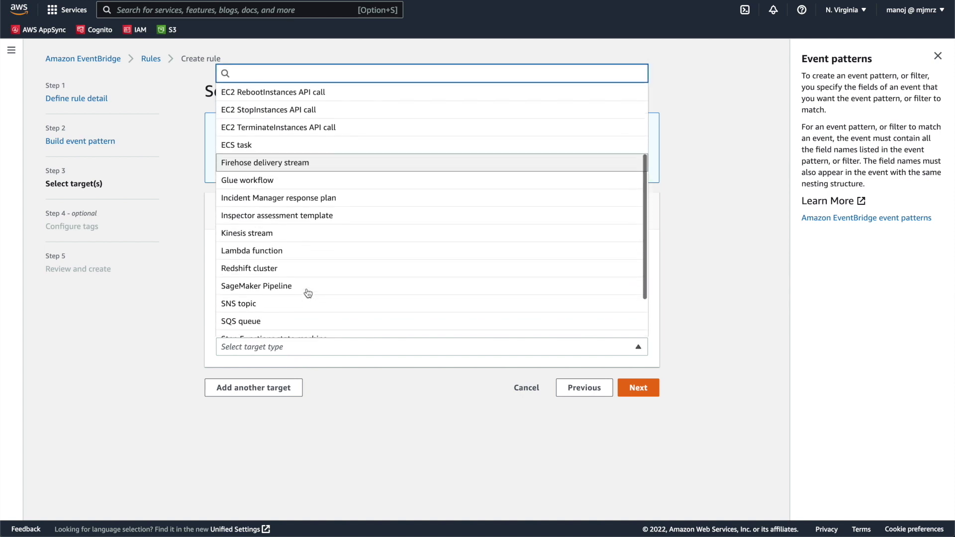
{"action": "scroll", "coordinate": [308, 293], "scroll_direction": "up", "scroll_amount": 4}
{"action": "scroll", "coordinate": [307, 293], "scroll_direction": "up", "scroll_amount": 1}
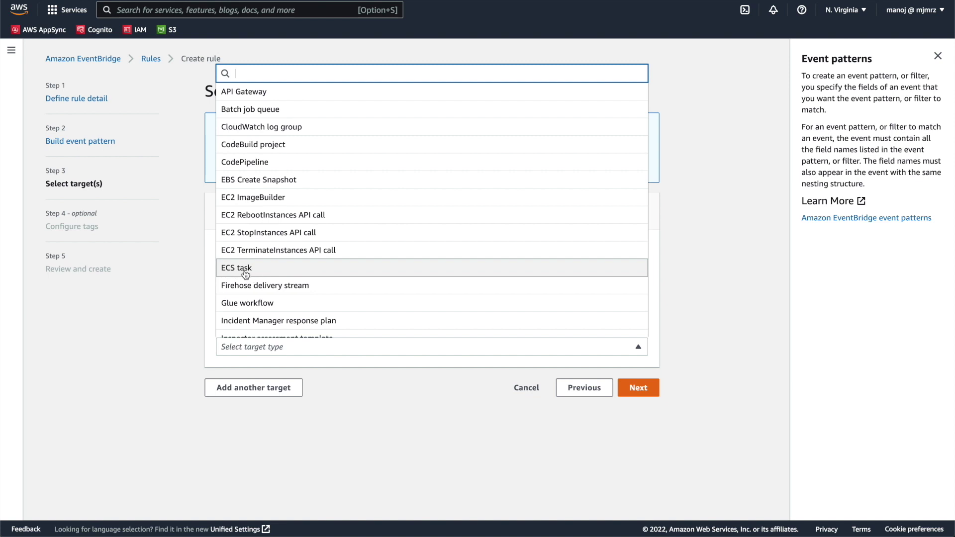
{"action": "scroll", "coordinate": [264, 224], "scroll_direction": "down", "scroll_amount": 4}
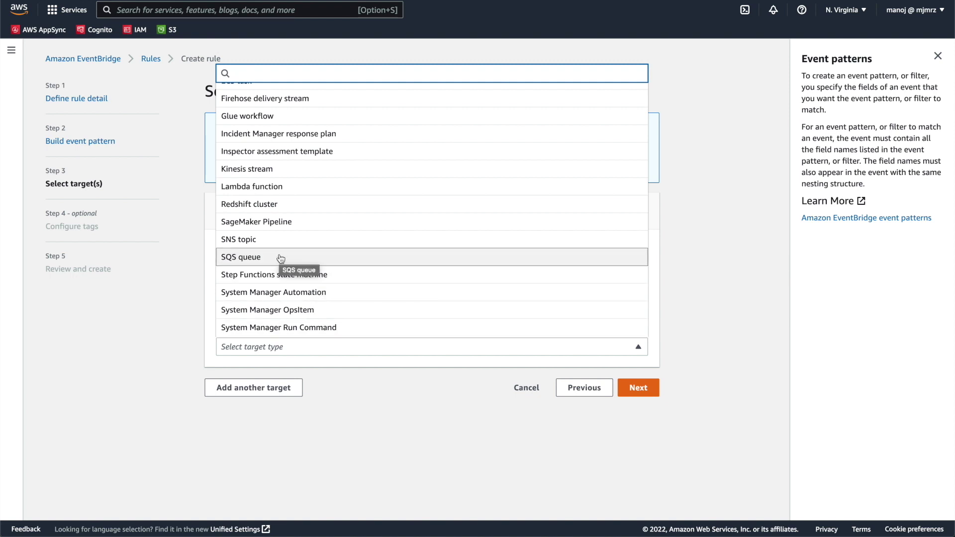
{"action": "left_click", "coordinate": [260, 260]}
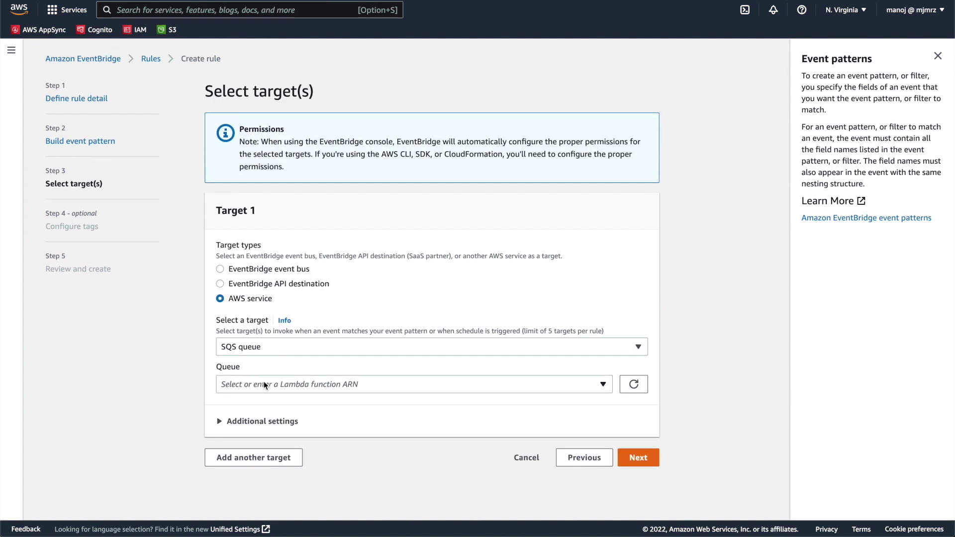
{"action": "left_click", "coordinate": [612, 385]}
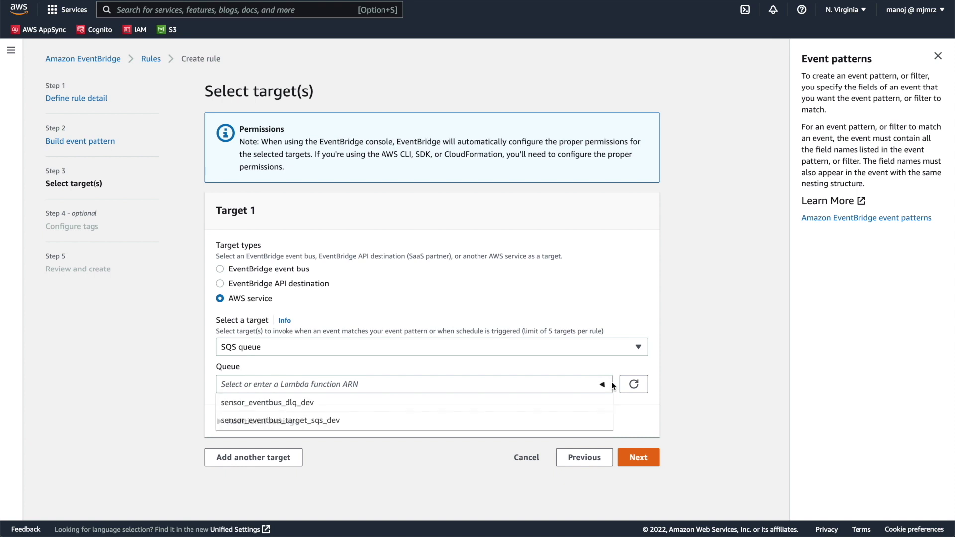
{"action": "left_click", "coordinate": [366, 408]}
Set the target's retry policy to a maximum event age of 1 hour and 3 retry attempts.
{"action": "left_click", "coordinate": [280, 424]}
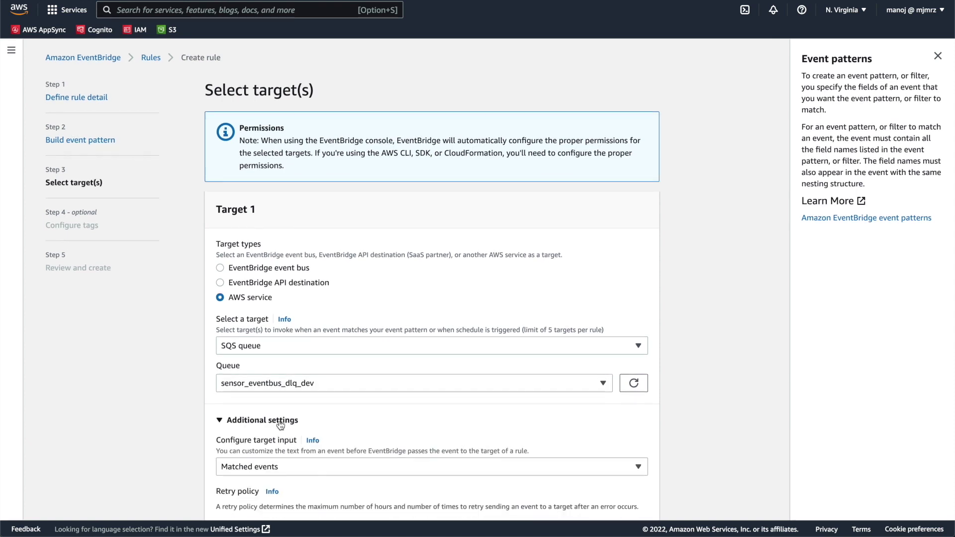
{"action": "scroll", "coordinate": [280, 423], "scroll_direction": "down", "scroll_amount": 5}
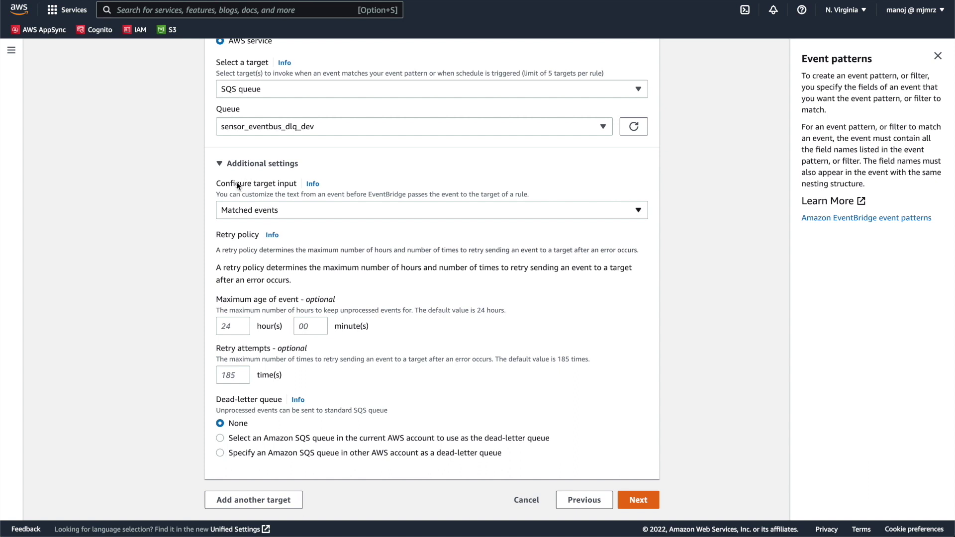
{"action": "left_click_drag", "start_coordinate": [216, 236], "coordinate": [260, 236]}
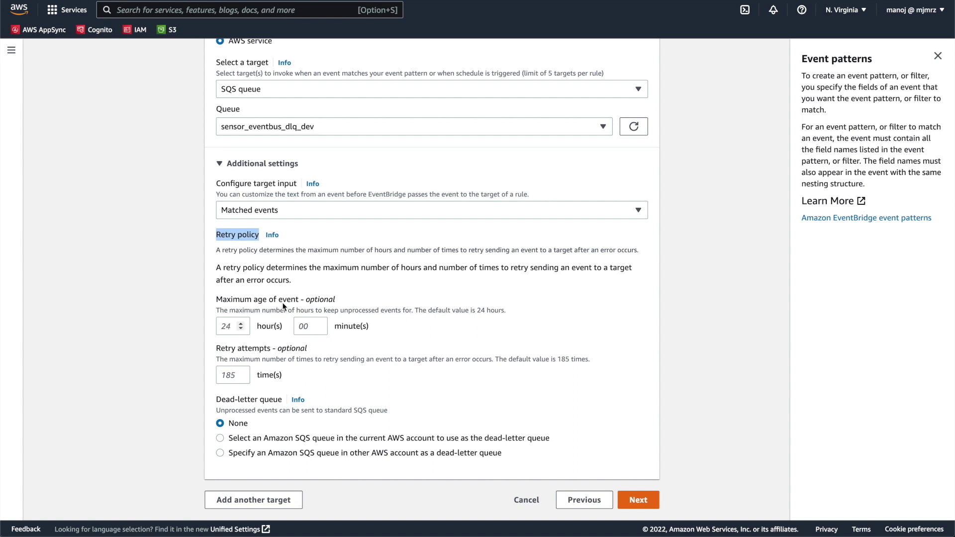
{"action": "left_click", "coordinate": [233, 328]}
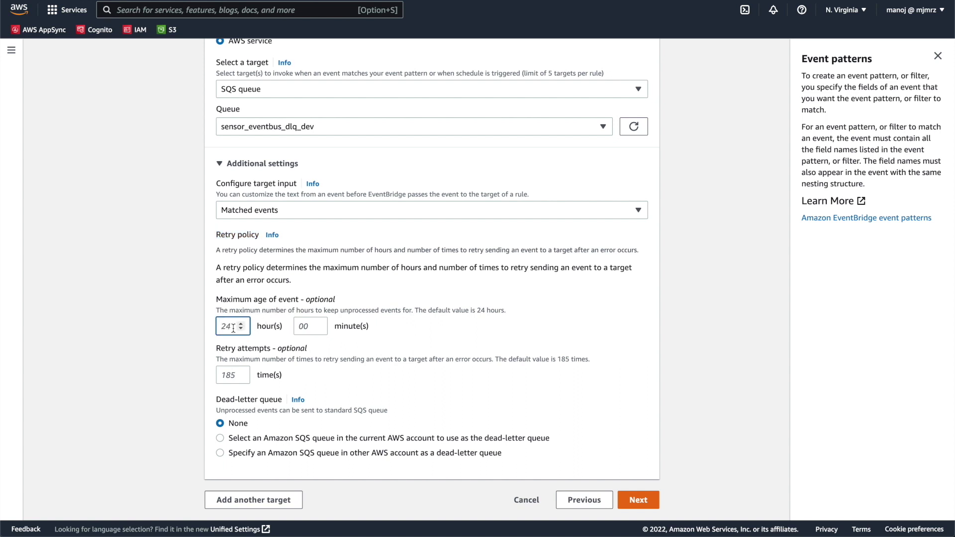
{"action": "type", "text": "1"}
{"action": "key", "text": "BackSpace"}
{"action": "type", "text": "1"}
{"action": "left_click", "coordinate": [229, 373]}
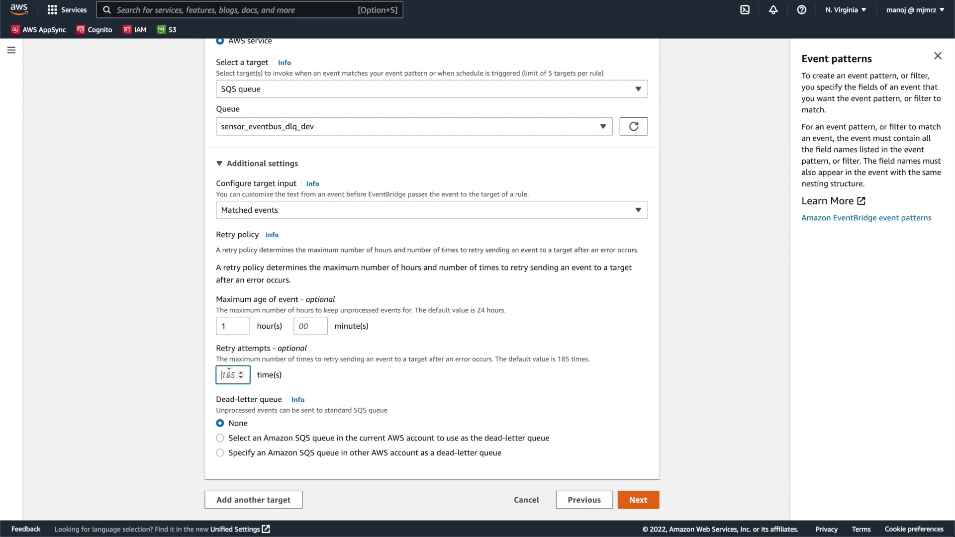
{"action": "type", "text": "3"}
{"action": "left_click", "coordinate": [354, 382]}
Try to use an SQS queue in the current AWS account as the dead-letter queue, and revert the option to None.
{"action": "left_click", "coordinate": [220, 438]}
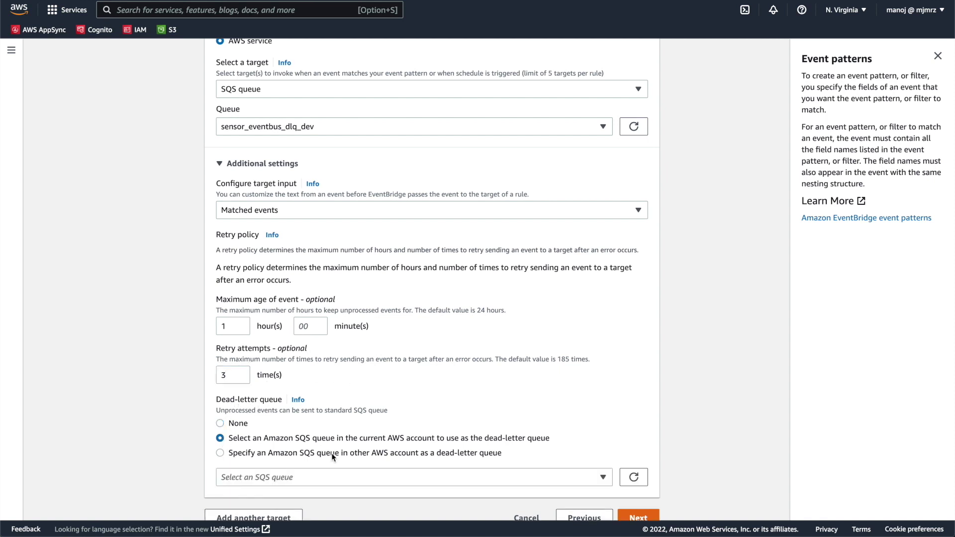
{"action": "scroll", "coordinate": [334, 457], "scroll_direction": "down", "scroll_amount": 1}
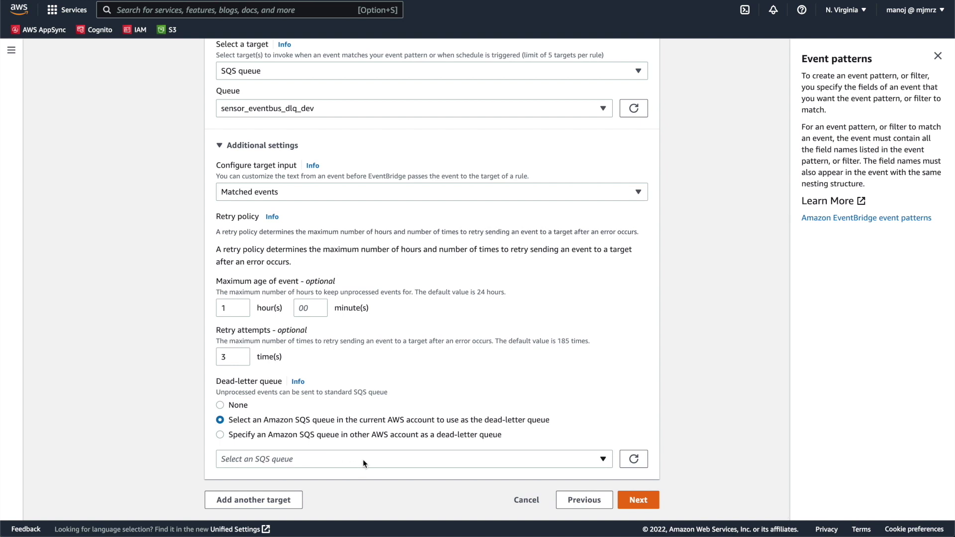
{"action": "left_click", "coordinate": [404, 461]}
{"action": "left_click", "coordinate": [404, 462]}
{"action": "left_click", "coordinate": [645, 509]}
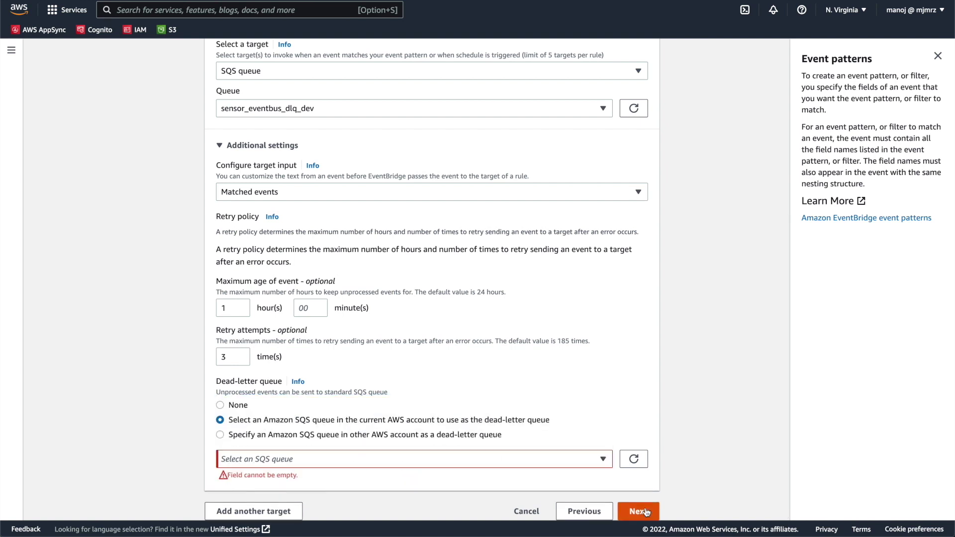
{"action": "left_click", "coordinate": [220, 407]}
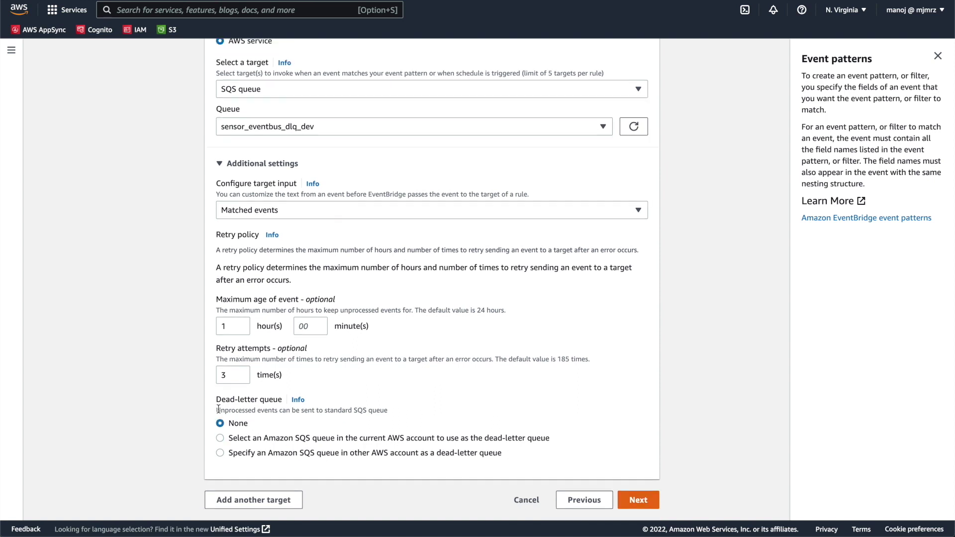
Accept the target settings and continue to the rule review without adding tags.
{"action": "left_click", "coordinate": [635, 499]}
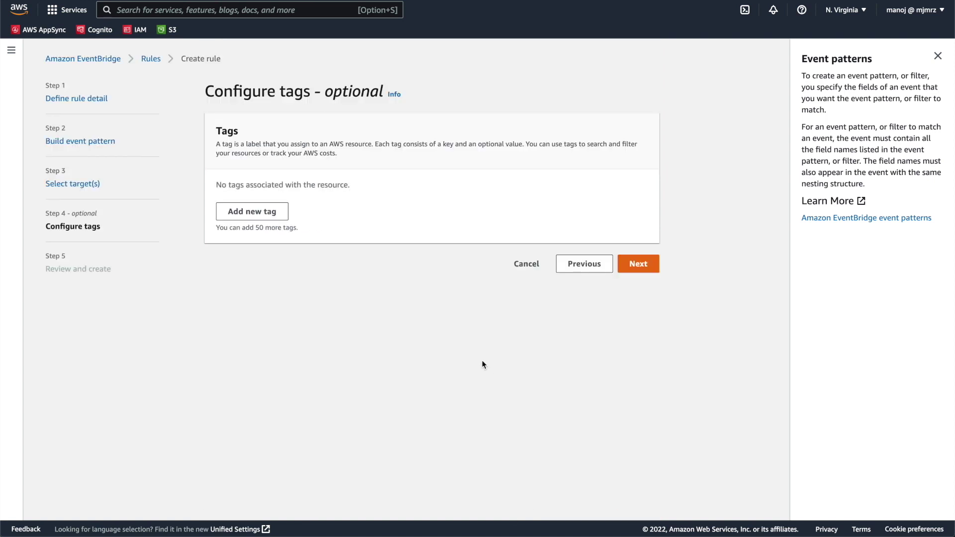
{"action": "left_click", "coordinate": [643, 263]}
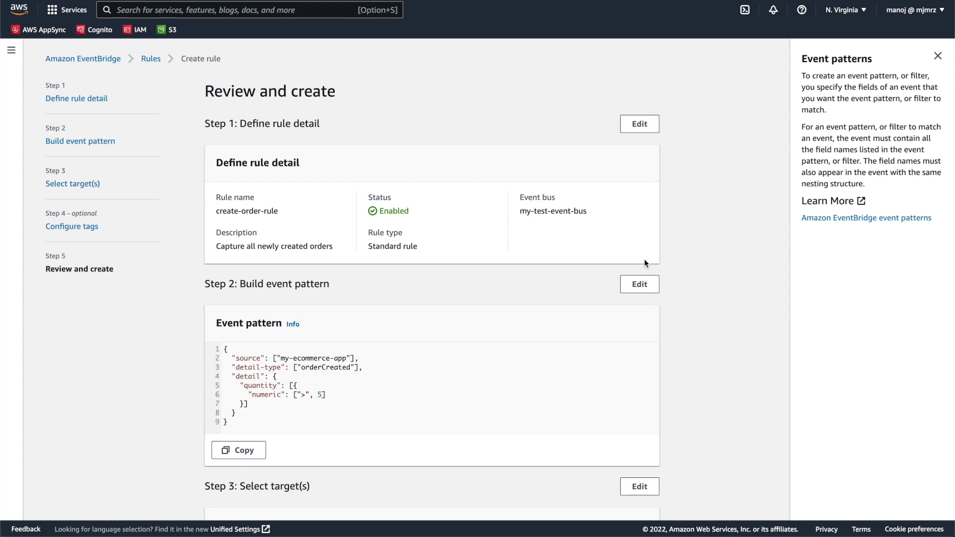
Review the rule's event pattern and target summary, and cancel the rule creation.
{"action": "scroll", "coordinate": [352, 324], "scroll_direction": "down", "scroll_amount": 2}
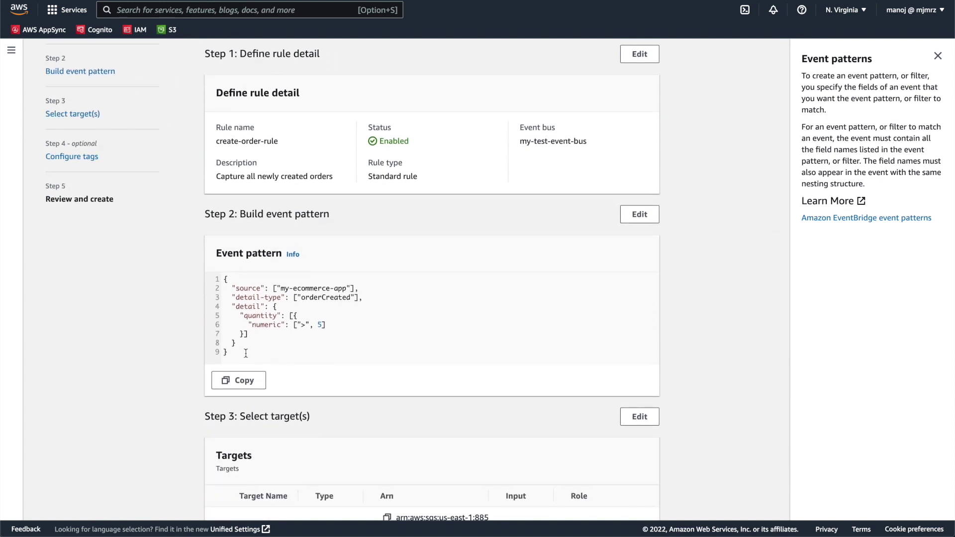
{"action": "left_click_drag", "start_coordinate": [231, 353], "coordinate": [253, 259]}
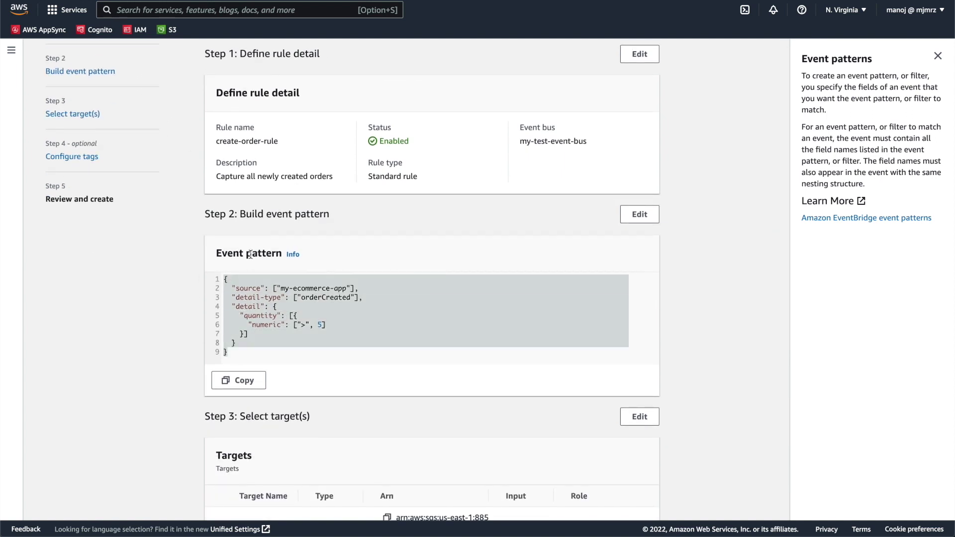
{"action": "scroll", "coordinate": [252, 258], "scroll_direction": "down", "scroll_amount": 5}
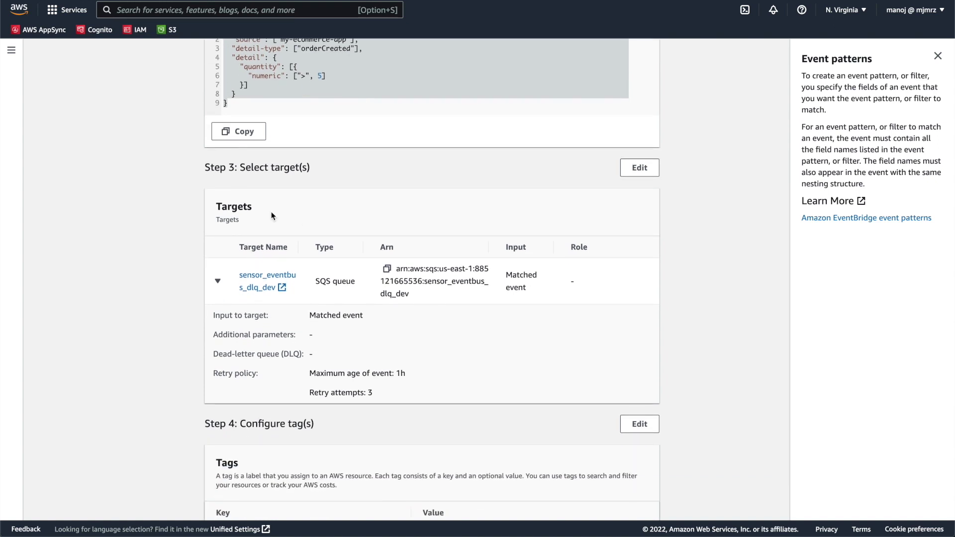
{"action": "scroll", "coordinate": [279, 307], "scroll_direction": "down", "scroll_amount": 2}
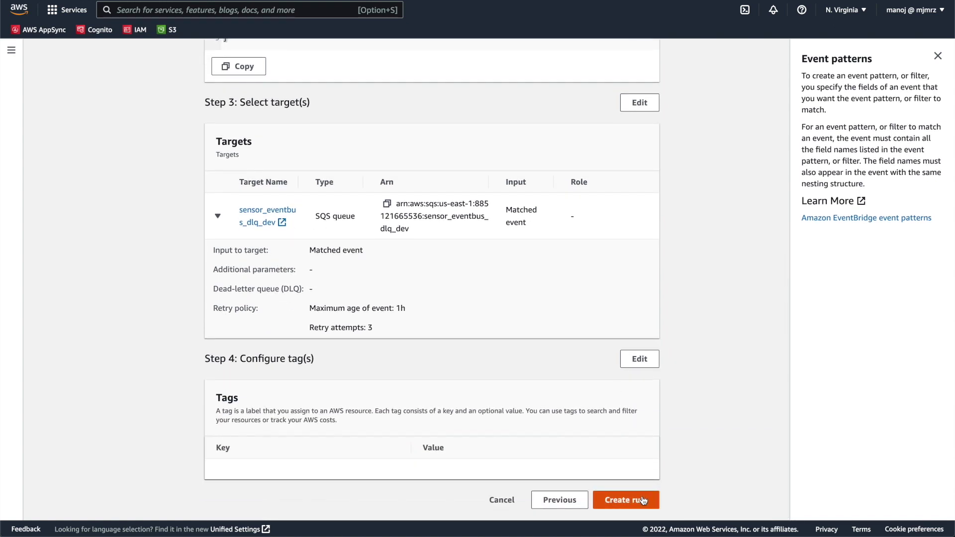
{"action": "left_click", "coordinate": [504, 499]}
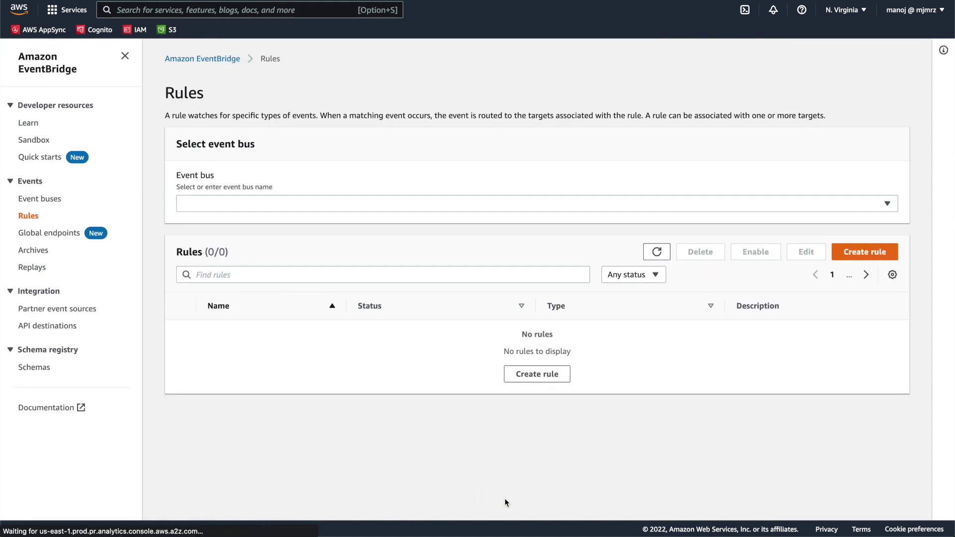